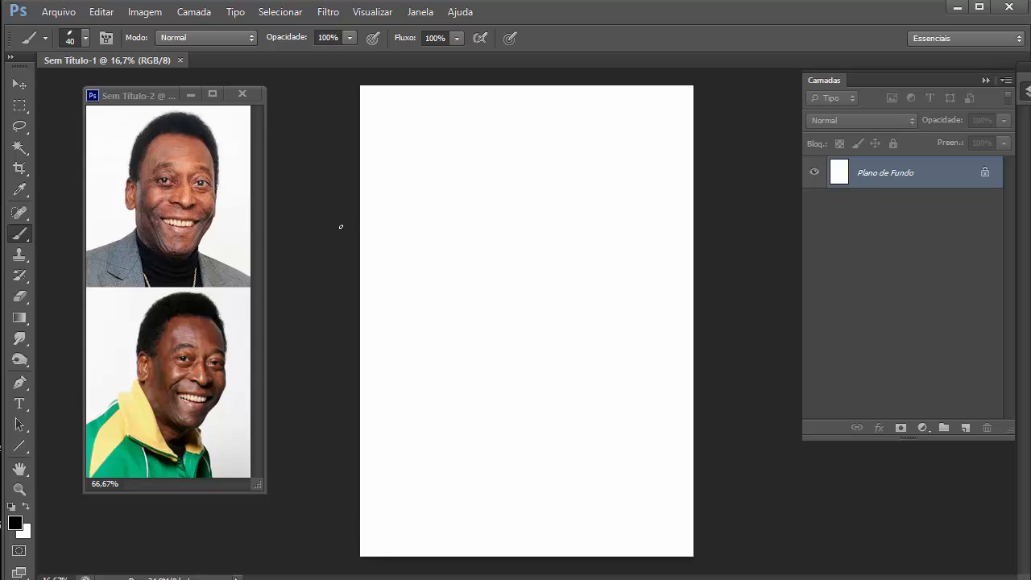
Step: Create a new layer above the background and set its blend mode to Multiplicação
click(965, 428)
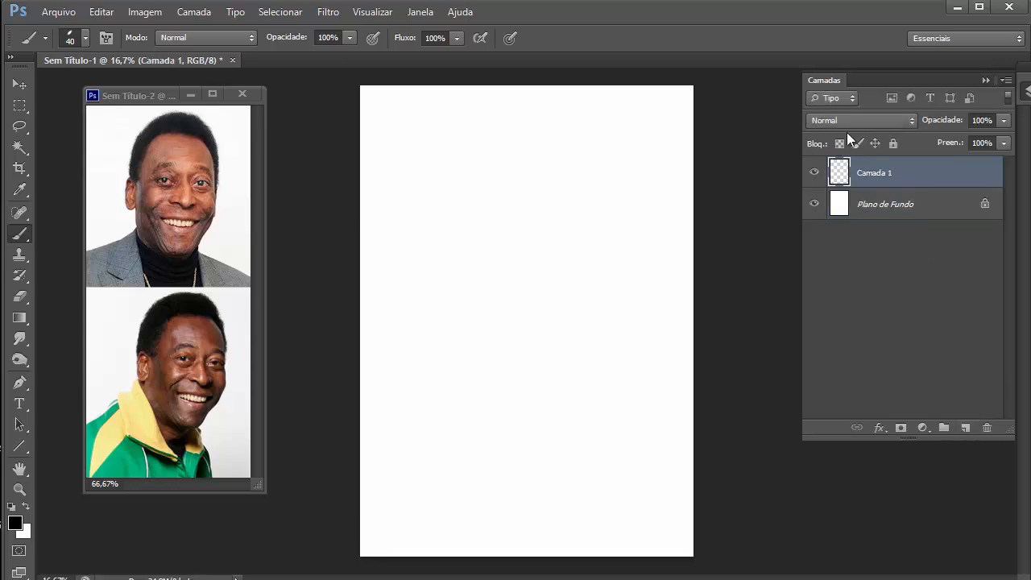
click(830, 121)
click(830, 189)
Step: Sketch the rounded crown and upper sides of the head with the black brush on the new layer
key(ctrl+plus)
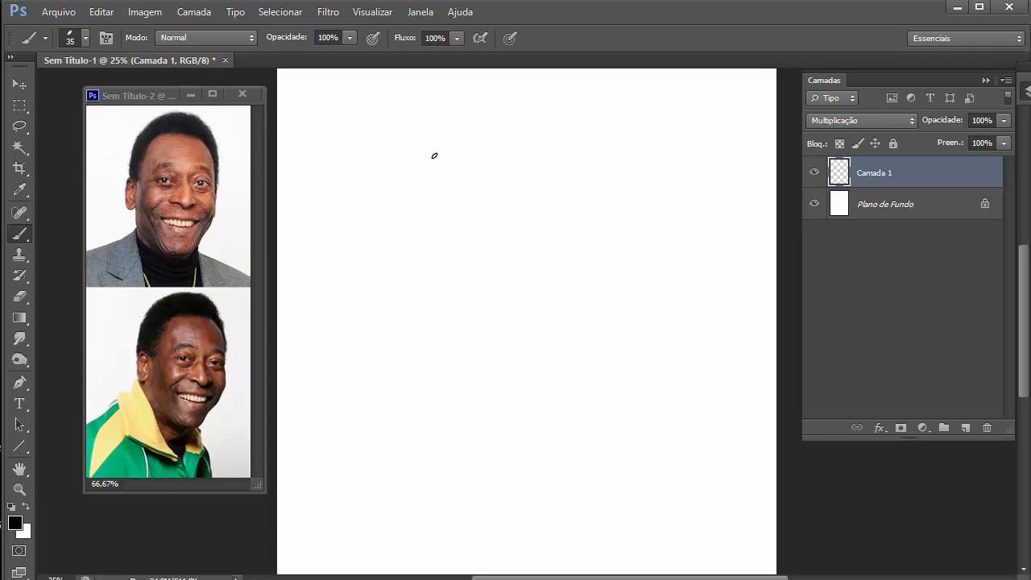
drag(439, 145, 422, 183)
drag(417, 225, 426, 174)
mouse_move(452, 141)
mouse_down()
mouse_move(513, 127)
mouse_move(566, 180)
mouse_move(570, 224)
mouse_up()
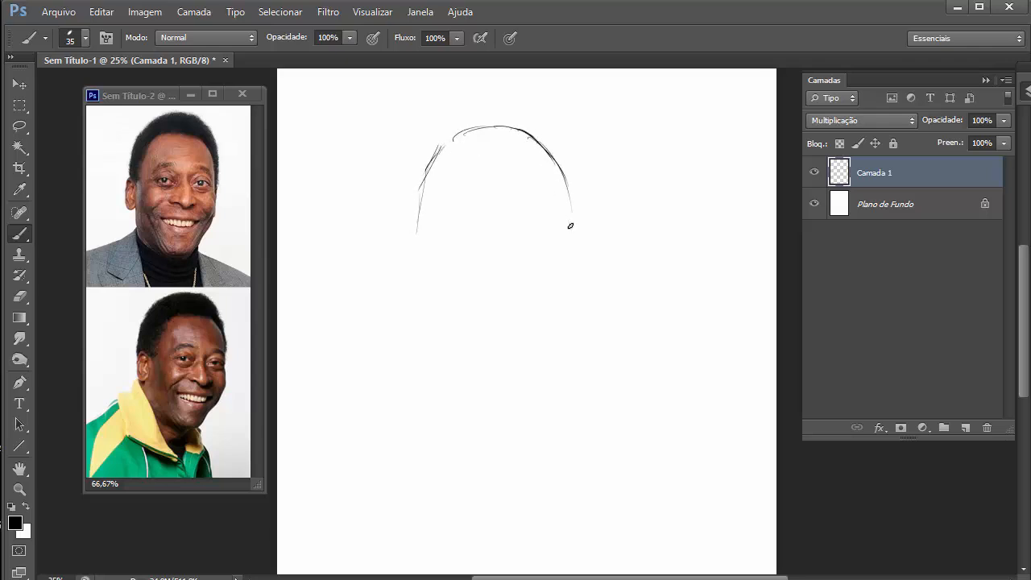
drag(563, 171, 572, 234)
drag(548, 144, 560, 165)
Step: Sketch the sides of the face down to a narrow jaw and chin, completing the elongated head outline
mouse_move(418, 195)
mouse_down()
mouse_move(407, 307)
mouse_move(436, 367)
mouse_up()
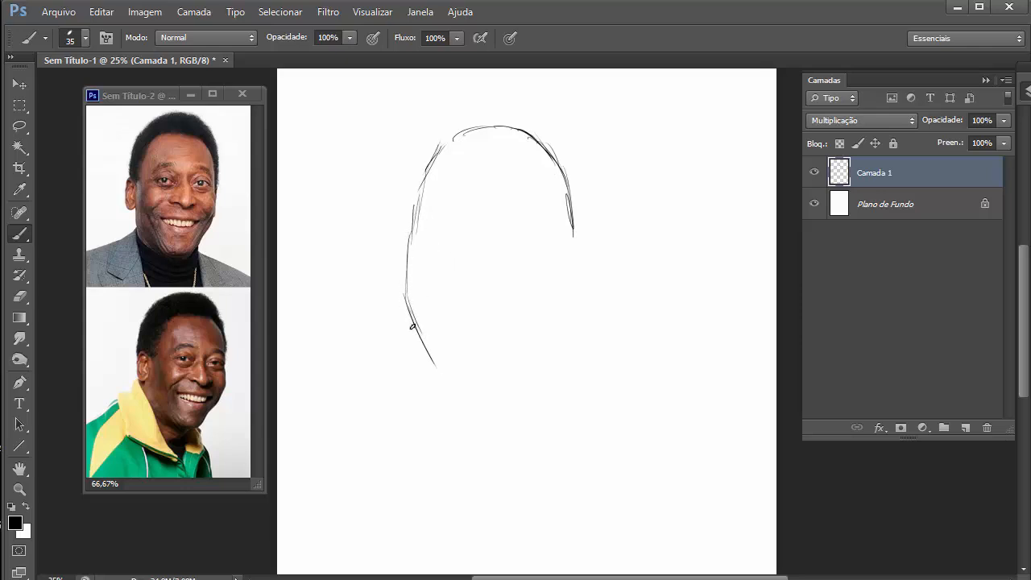
mouse_move(405, 305)
mouse_down()
mouse_move(480, 405)
mouse_move(512, 402)
mouse_move(545, 371)
mouse_up()
mouse_move(574, 229)
mouse_down()
mouse_move(573, 318)
mouse_move(552, 369)
mouse_up()
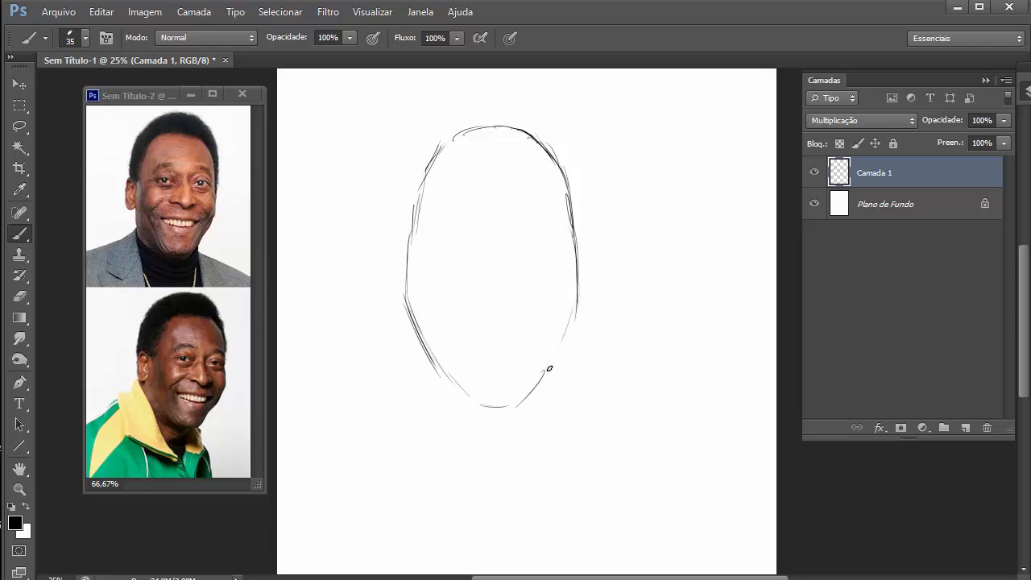
drag(577, 317, 520, 398)
drag(414, 233, 402, 286)
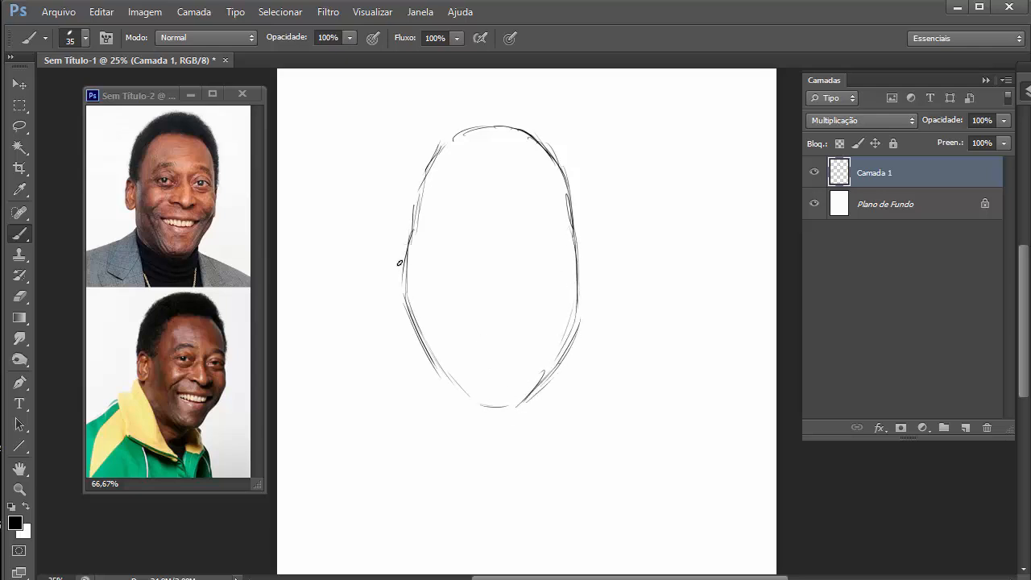
drag(462, 384, 407, 308)
mouse_move(428, 348)
mouse_down()
mouse_move(468, 405)
mouse_move(486, 410)
mouse_up()
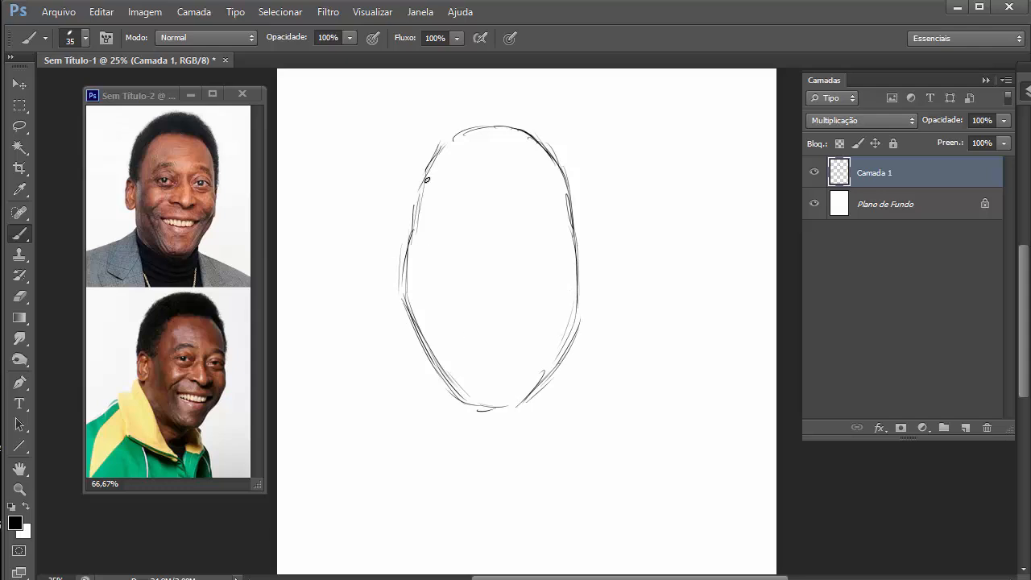
Step: Reinforce the head outline with overlapping strokes along the crown, both sides and the jaw
drag(427, 179, 403, 256)
mouse_move(454, 137)
mouse_down()
mouse_move(527, 134)
mouse_move(570, 218)
mouse_move(581, 306)
mouse_up()
drag(413, 190, 407, 250)
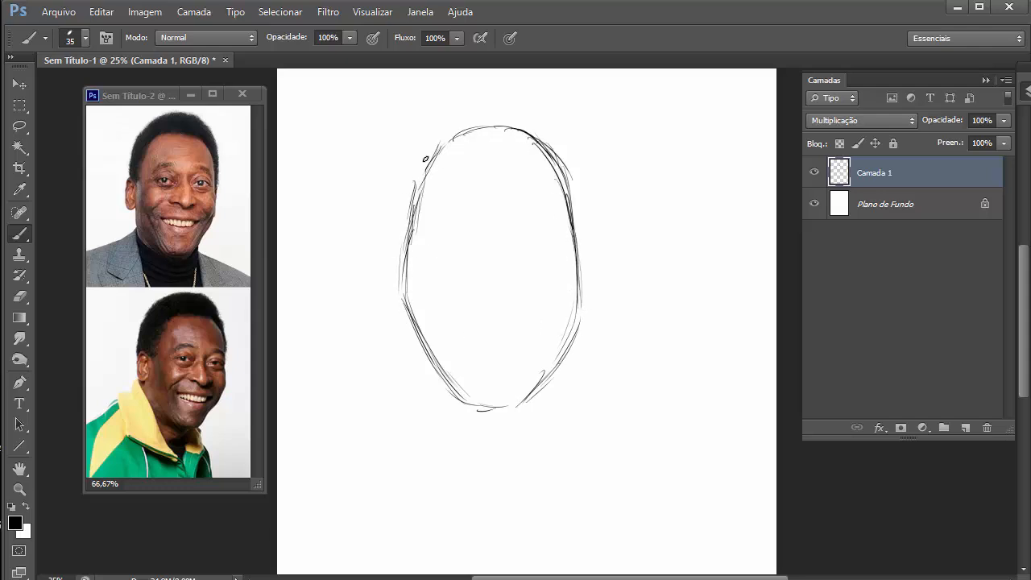
drag(425, 156, 404, 314)
mouse_move(405, 308)
mouse_down()
mouse_move(416, 348)
mouse_move(459, 405)
mouse_up()
mouse_move(547, 373)
mouse_down()
mouse_move(529, 393)
mouse_move(574, 317)
mouse_up()
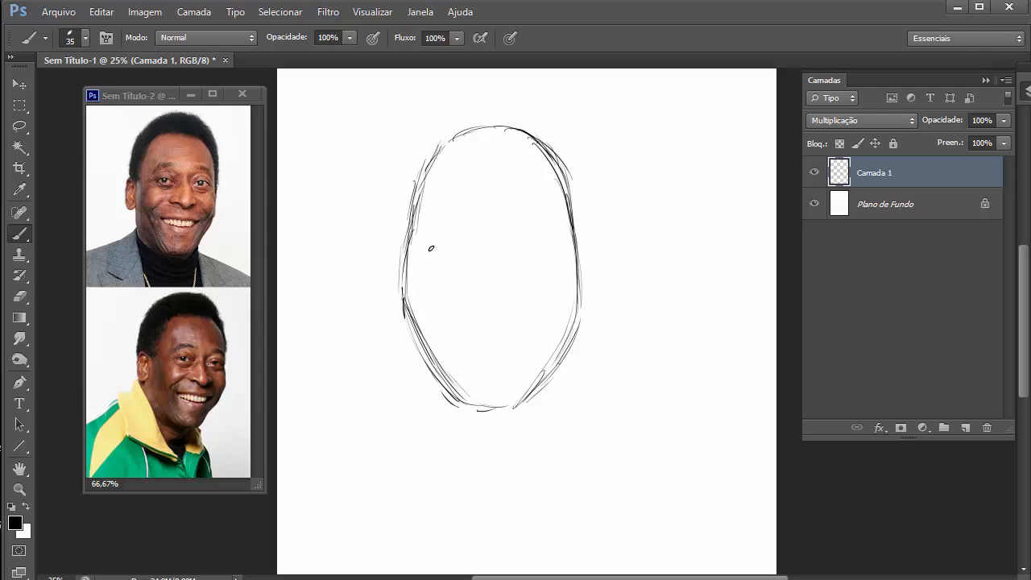
Step: Sketch a vertical center line with eye, nose and mouth guides across the face, and outline both ears
drag(456, 246, 540, 245)
drag(487, 149, 493, 341)
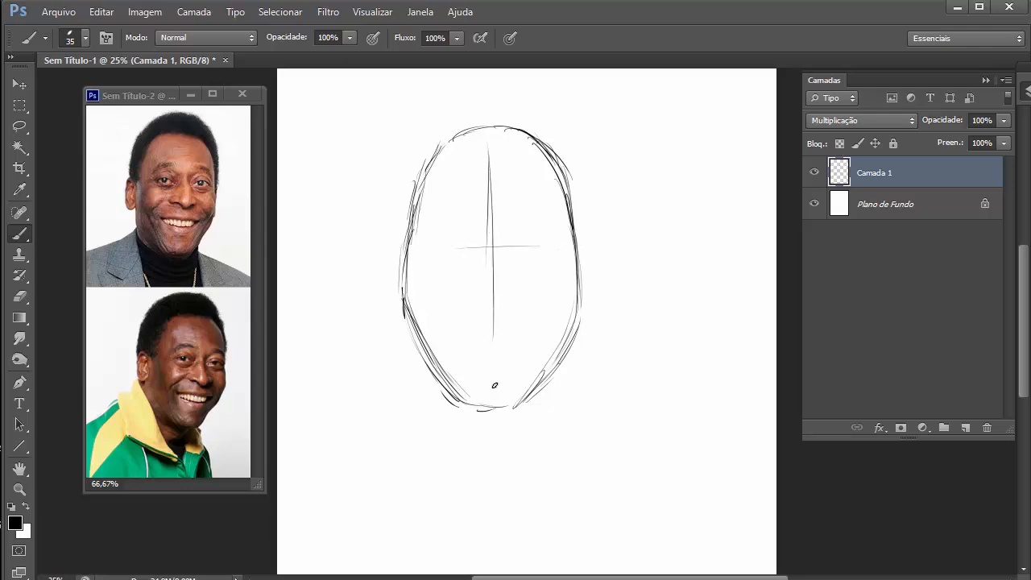
drag(495, 385, 496, 398)
drag(451, 250, 498, 248)
drag(429, 246, 442, 248)
drag(516, 301, 466, 303)
drag(482, 348, 507, 346)
mouse_move(379, 251)
mouse_down()
mouse_move(379, 289)
mouse_move(379, 255)
mouse_move(396, 313)
mouse_move(373, 291)
mouse_move(365, 256)
mouse_up()
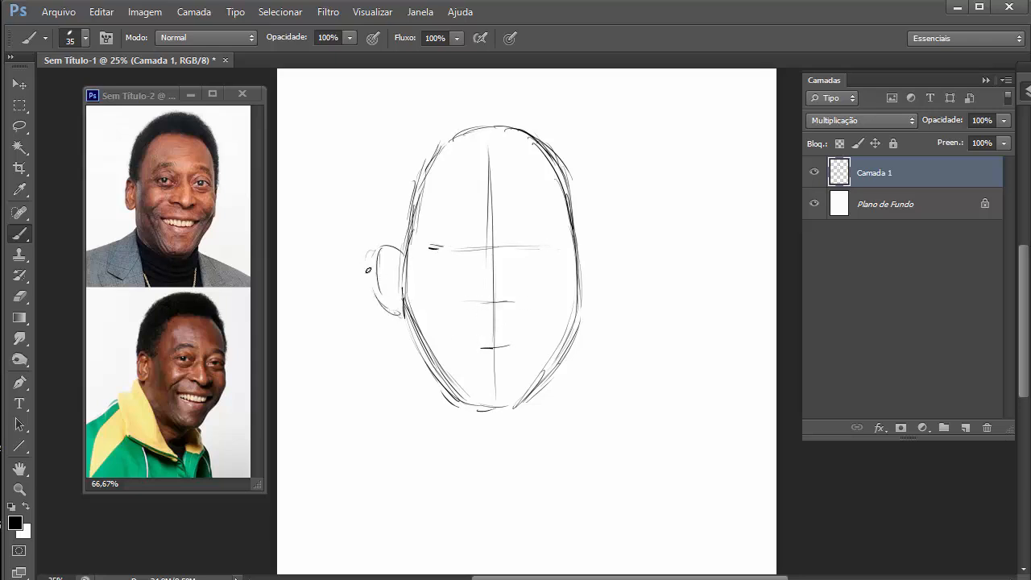
mouse_move(576, 255)
mouse_down()
mouse_move(575, 310)
mouse_move(598, 267)
mouse_move(580, 312)
mouse_move(594, 306)
mouse_move(601, 251)
mouse_move(608, 285)
mouse_up()
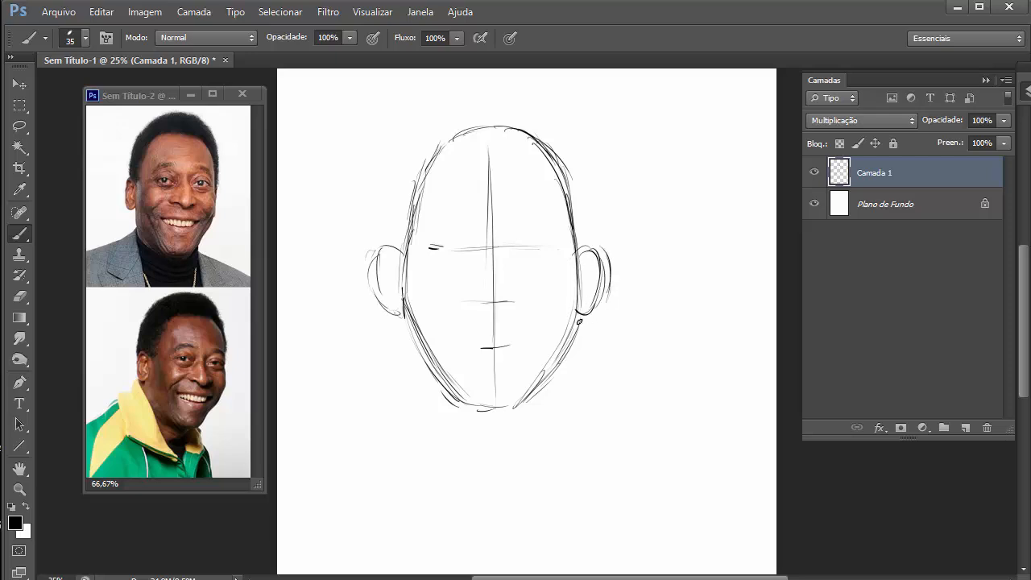
Step: Sketch both eyes on the eye guide line, with upper eyelid folds and bags underneath
drag(460, 250, 491, 250)
mouse_move(444, 247)
mouse_down()
mouse_move(469, 250)
mouse_move(443, 245)
mouse_move(438, 255)
mouse_move(532, 256)
mouse_up()
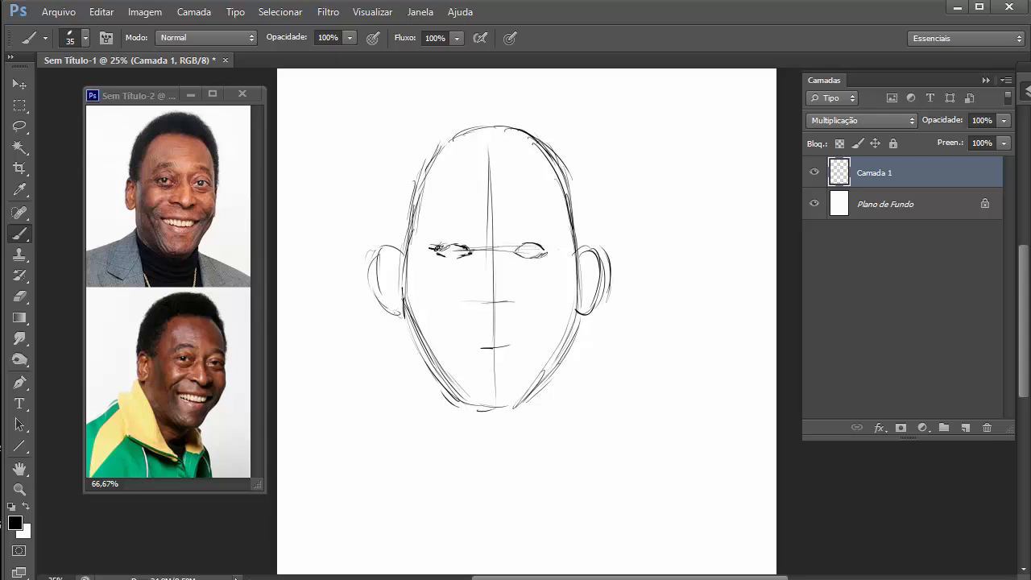
drag(471, 248, 442, 244)
drag(516, 241, 548, 246)
mouse_move(472, 258)
mouse_down()
mouse_move(433, 260)
mouse_move(555, 259)
mouse_up()
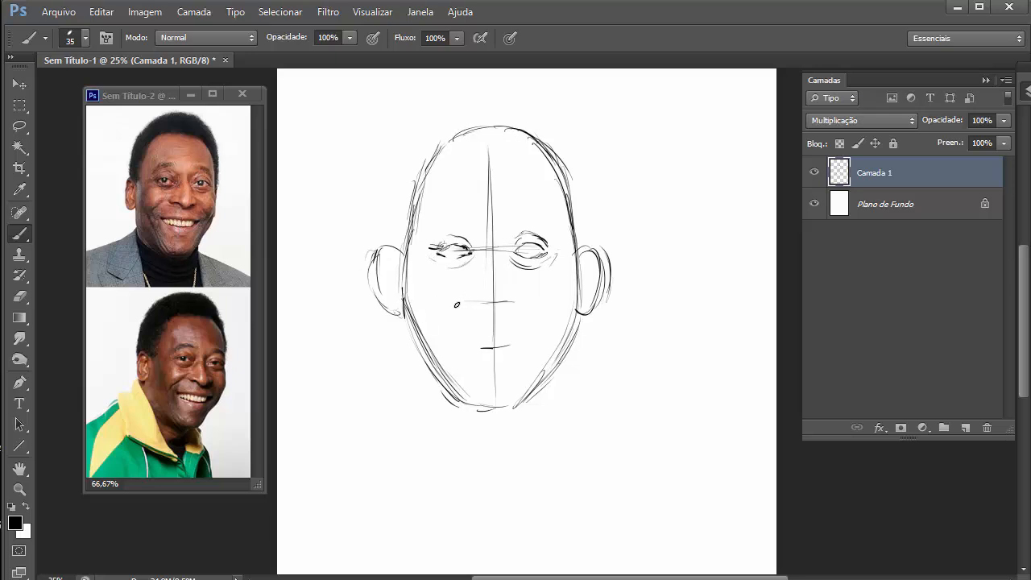
Step: Draw the nostrils and the underside of the nose, plus the smile crease across the left cheek
mouse_move(460, 301)
mouse_down()
mouse_move(497, 316)
mouse_move(523, 299)
mouse_move(517, 312)
mouse_up()
drag(456, 304, 460, 301)
drag(452, 300, 419, 314)
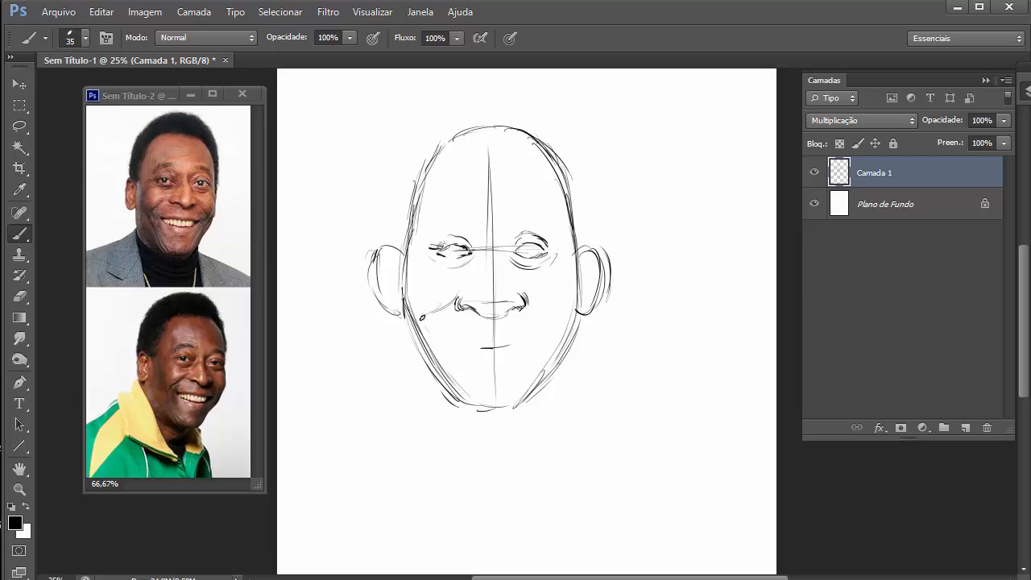
Step: Thicken the cheek contours below both ears and draw the smile crease across the right cheek
mouse_move(403, 262)
mouse_down()
mouse_move(399, 313)
mouse_move(419, 340)
mouse_up()
drag(393, 307, 429, 359)
mouse_move(522, 295)
mouse_down()
mouse_move(556, 314)
mouse_move(550, 360)
mouse_up()
mouse_move(577, 260)
mouse_down()
mouse_move(586, 308)
mouse_move(587, 290)
mouse_move(569, 347)
mouse_up()
drag(587, 291, 576, 334)
mouse_move(577, 262)
mouse_down()
mouse_move(577, 335)
mouse_move(561, 362)
mouse_up()
drag(578, 224, 578, 264)
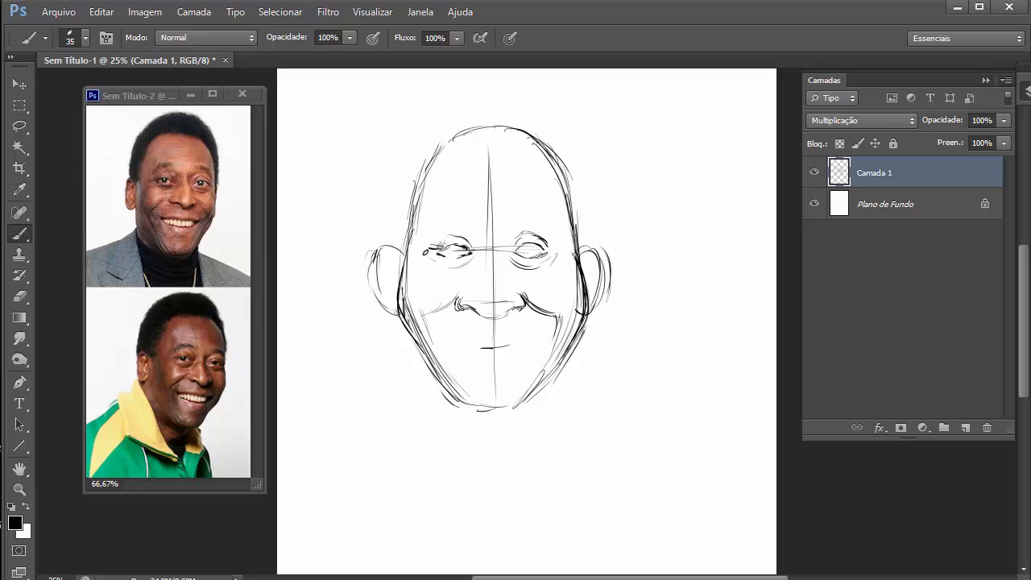
Step: Darken the temple lines and redraw the lower jaw with a rounder, slightly lower chin
mouse_move(400, 269)
mouse_down()
mouse_move(398, 303)
mouse_move(409, 223)
mouse_up()
drag(545, 156, 564, 197)
mouse_move(444, 365)
mouse_down()
mouse_move(464, 402)
mouse_move(488, 416)
mouse_move(527, 393)
mouse_move(463, 407)
mouse_move(528, 399)
mouse_move(515, 414)
mouse_up()
mouse_move(440, 390)
mouse_down()
mouse_move(416, 341)
mouse_move(442, 388)
mouse_up()
drag(550, 394, 562, 352)
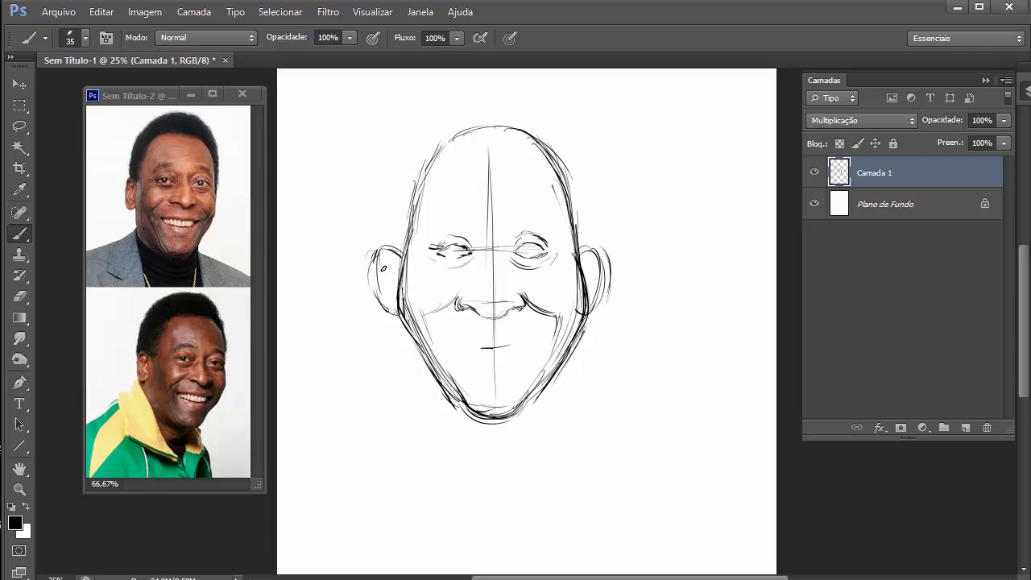
Step: Add inner fold details to both ears and strengthen the right ear's contour
mouse_move(384, 268)
mouse_down()
mouse_move(398, 259)
mouse_move(391, 292)
mouse_up()
mouse_move(578, 259)
mouse_down()
mouse_move(601, 250)
mouse_move(602, 287)
mouse_move(584, 270)
mouse_up()
mouse_move(585, 267)
mouse_down()
mouse_move(588, 297)
mouse_move(595, 269)
mouse_up()
drag(592, 254, 597, 319)
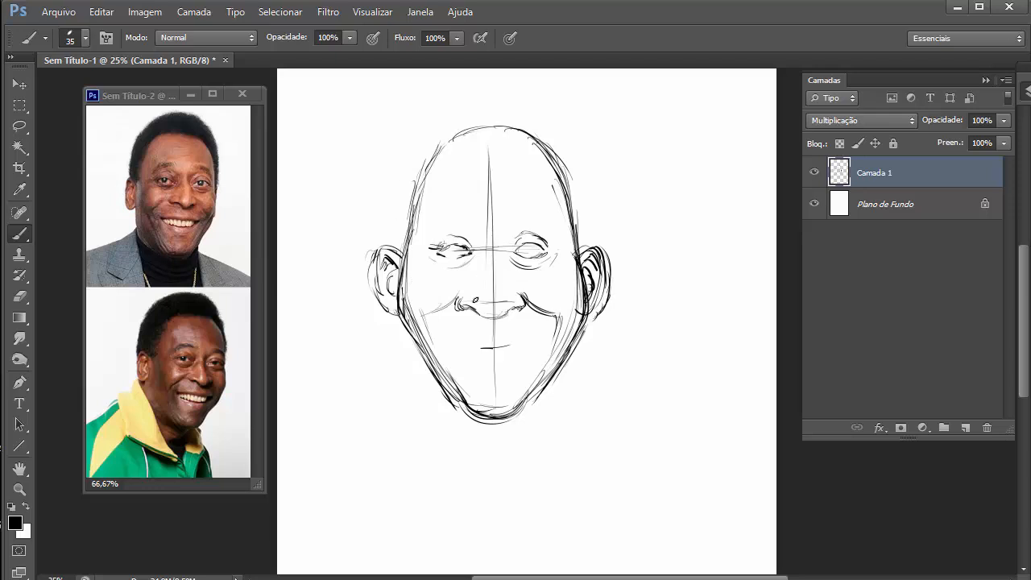
Step: Draw a wide open smile with upper and lower lips, a shadow under the lip and creases beside the mouth
drag(451, 339, 542, 338)
drag(462, 333, 450, 342)
mouse_move(446, 344)
mouse_down()
mouse_move(496, 349)
mouse_move(544, 340)
mouse_move(448, 344)
mouse_up()
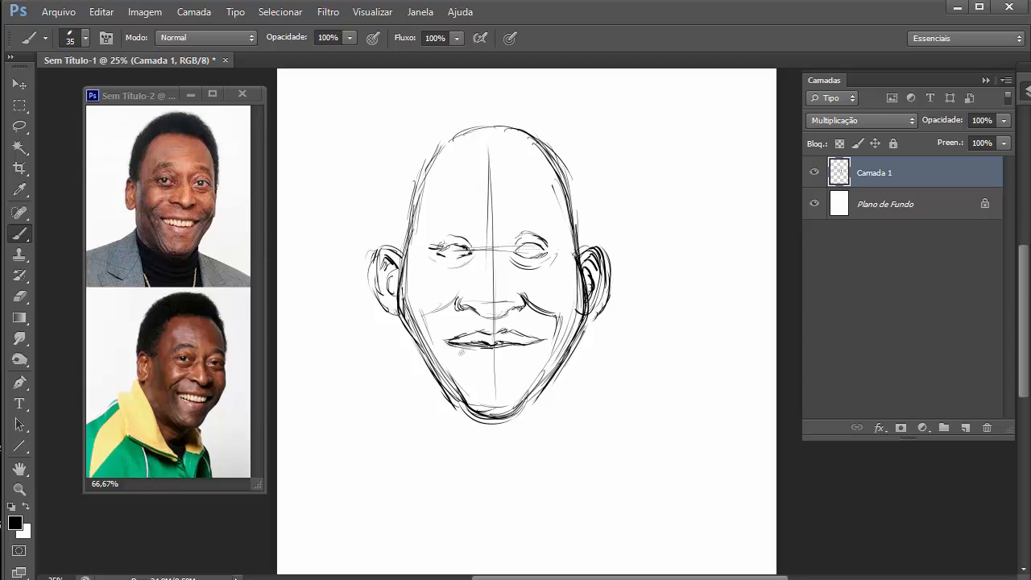
mouse_move(450, 348)
mouse_down()
mouse_move(466, 372)
mouse_move(509, 379)
mouse_up()
drag(538, 345, 513, 374)
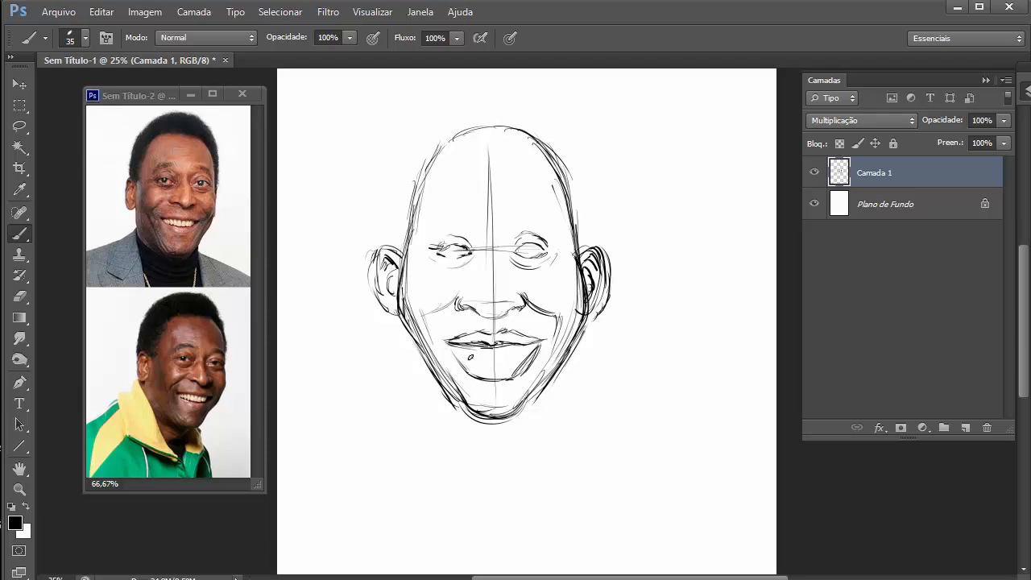
mouse_move(456, 347)
mouse_down()
mouse_move(477, 368)
mouse_move(524, 369)
mouse_move(506, 383)
mouse_up()
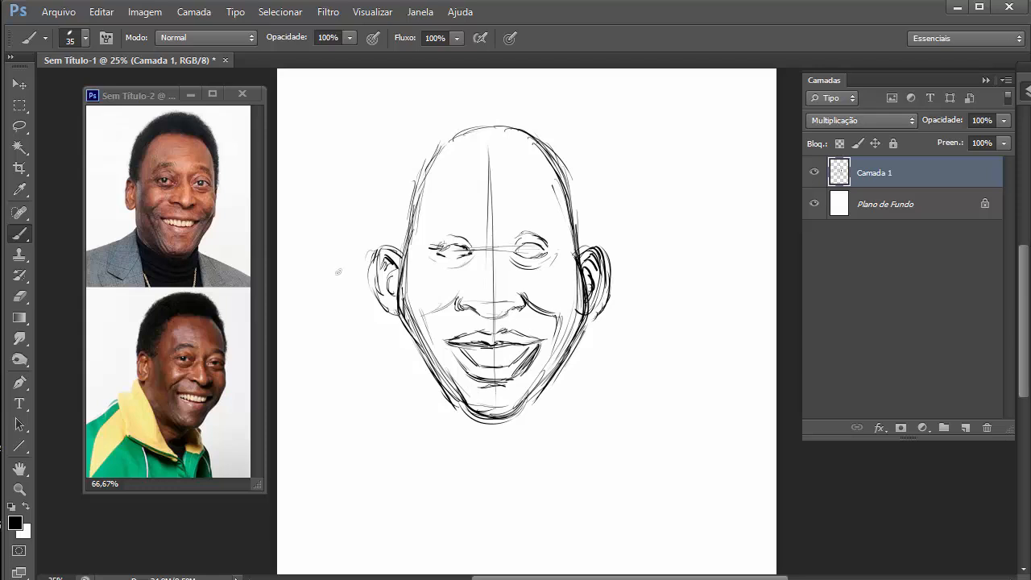
mouse_move(435, 338)
mouse_down()
mouse_move(459, 392)
mouse_move(426, 345)
mouse_up()
drag(567, 326, 541, 376)
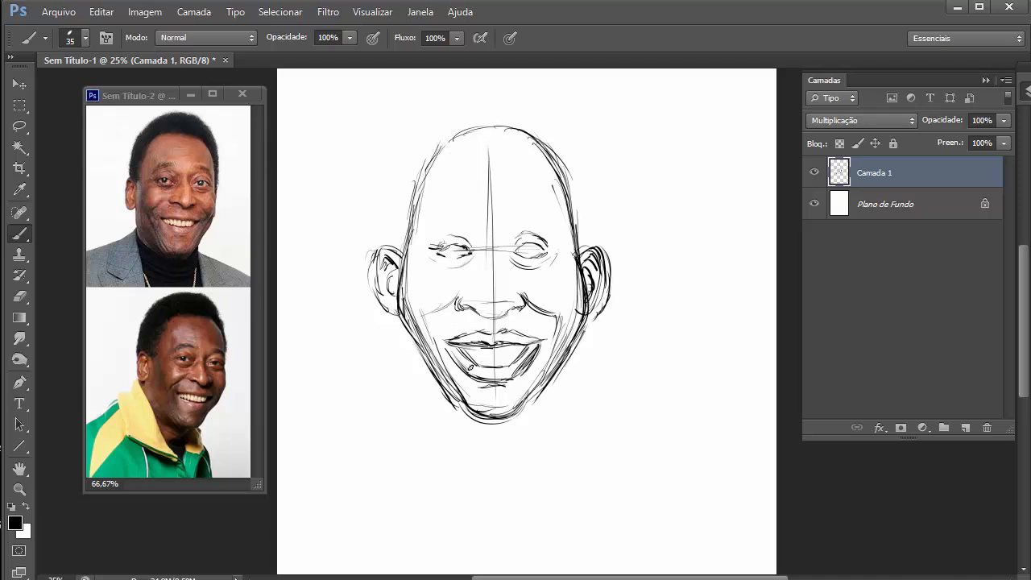
Step: Draw the upper teeth inside the open mouth and fill the gap beneath them with black
mouse_move(477, 361)
mouse_down()
mouse_move(515, 359)
mouse_move(492, 355)
mouse_move(504, 357)
mouse_up()
drag(510, 347, 511, 350)
drag(477, 351, 479, 357)
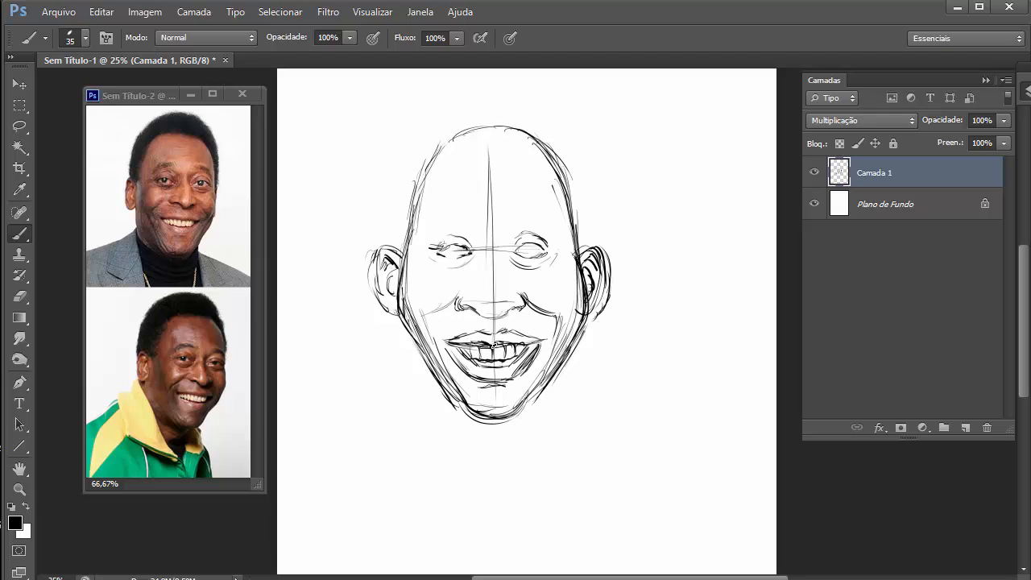
mouse_move(496, 350)
mouse_down()
mouse_move(498, 362)
mouse_move(515, 363)
mouse_move(490, 366)
mouse_up()
Step: Add the irises and pupils to both eyes and draw arched eyebrows above them
mouse_move(448, 251)
mouse_down()
mouse_move(529, 248)
mouse_move(549, 258)
mouse_up()
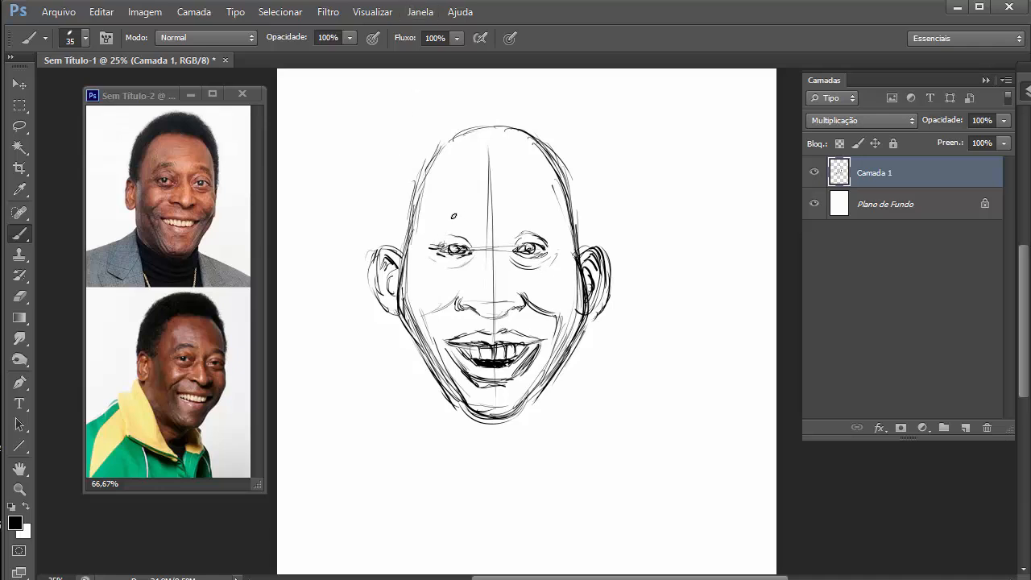
mouse_move(430, 226)
mouse_down()
mouse_move(471, 211)
mouse_move(543, 216)
mouse_move(561, 235)
mouse_up()
Step: Draw the hairline across the forehead and temples, and roughen the hair contour around the top of the head
mouse_move(419, 198)
mouse_down()
mouse_move(442, 168)
mouse_move(443, 179)
mouse_move(454, 168)
mouse_up()
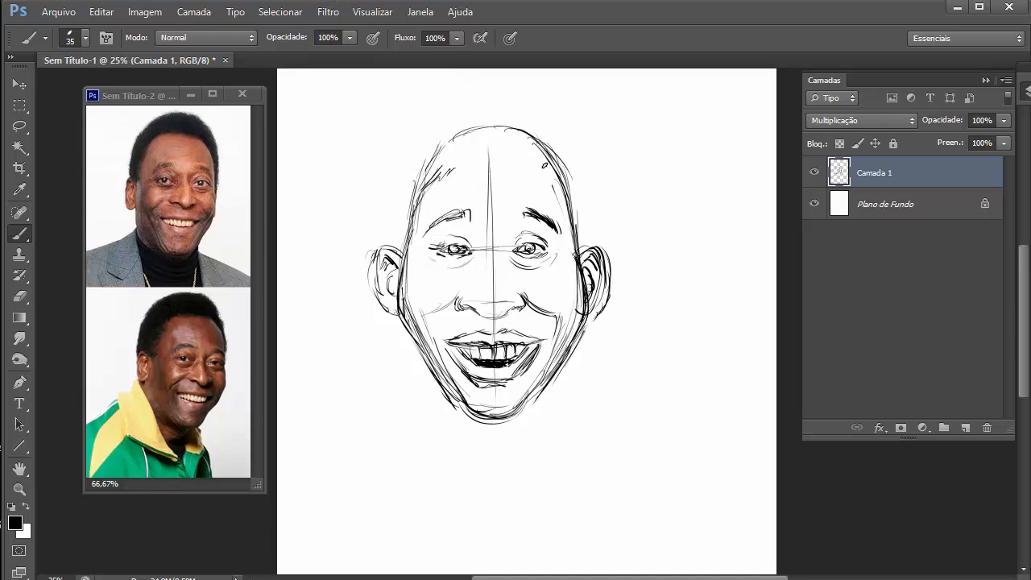
mouse_move(538, 190)
mouse_down()
mouse_move(558, 169)
mouse_move(572, 233)
mouse_move(532, 169)
mouse_up()
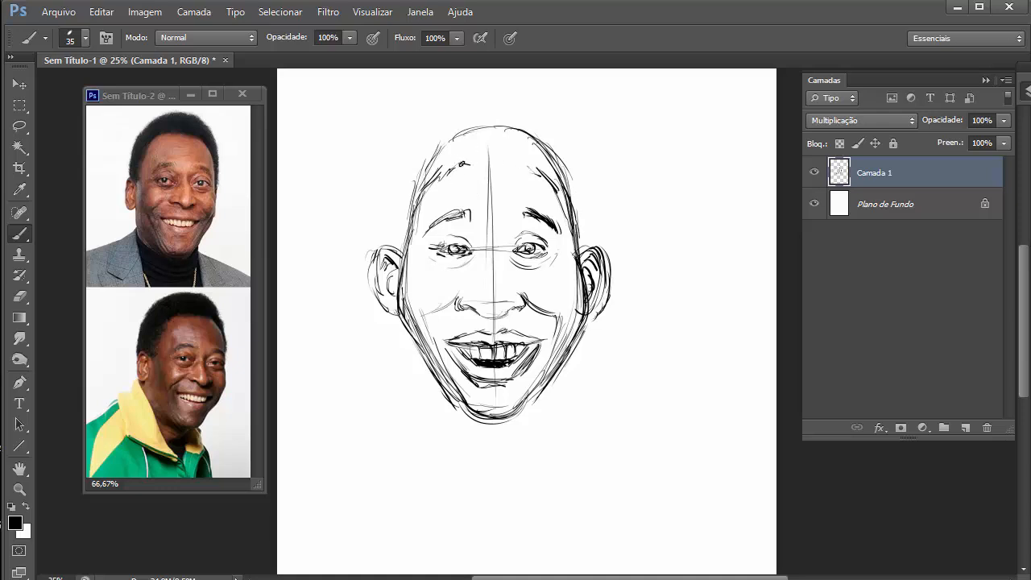
drag(463, 163, 532, 167)
drag(462, 165, 540, 174)
click(510, 38)
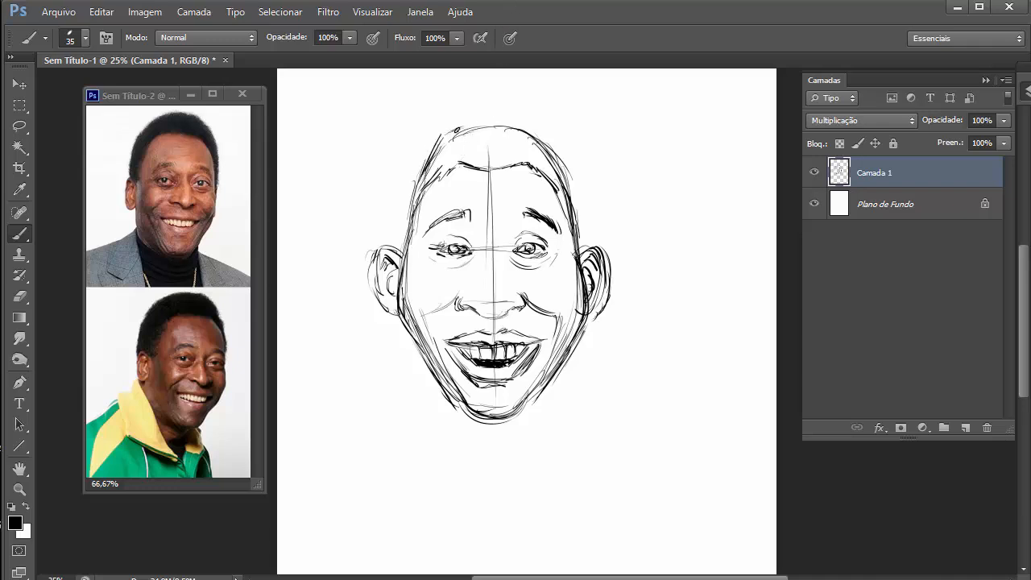
mouse_move(456, 129)
mouse_down()
mouse_move(468, 125)
mouse_move(444, 139)
mouse_move(481, 125)
mouse_move(538, 131)
mouse_move(564, 183)
mouse_up()
drag(448, 129, 425, 172)
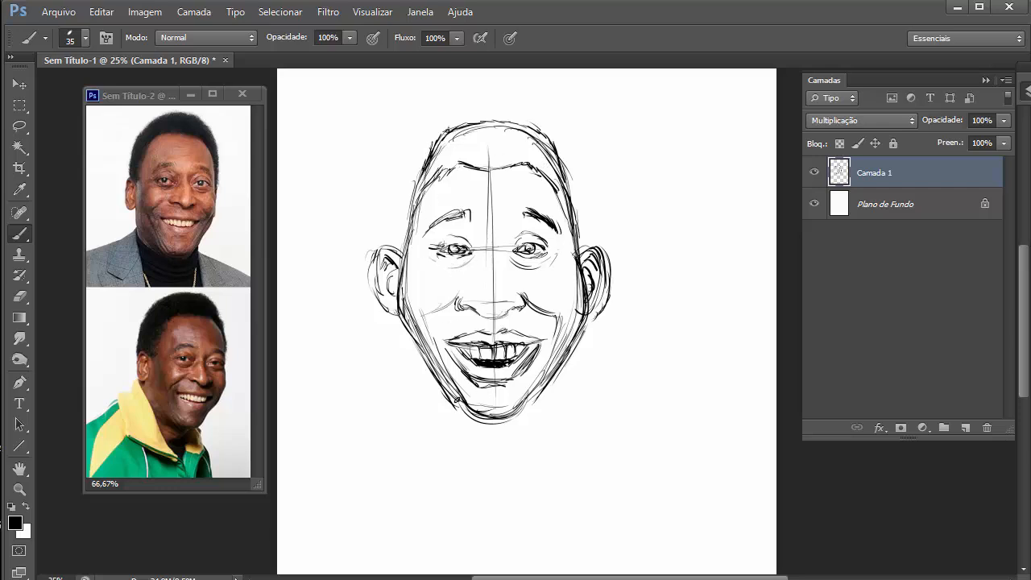
Step: Sketch the neck, a round shirt collar and small sloping shoulders with the start of both arms below the chin
mouse_move(463, 407)
mouse_down()
mouse_move(472, 449)
mouse_move(498, 466)
mouse_up()
mouse_move(520, 409)
mouse_down()
mouse_move(513, 468)
mouse_move(480, 472)
mouse_move(467, 457)
mouse_move(516, 454)
mouse_move(497, 479)
mouse_move(520, 466)
mouse_move(476, 456)
mouse_move(476, 444)
mouse_move(417, 485)
mouse_up()
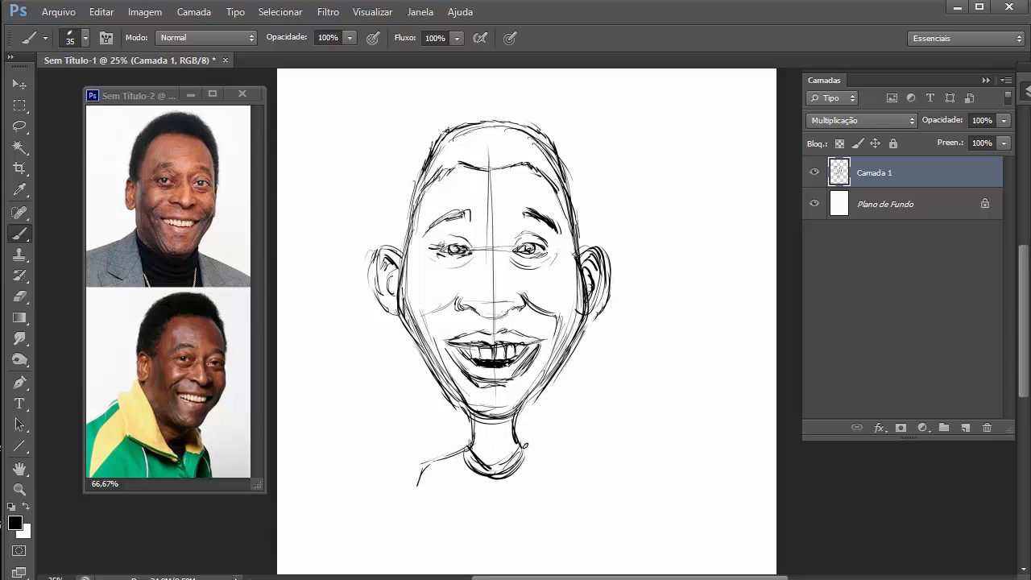
mouse_move(521, 447)
mouse_down()
mouse_move(563, 465)
mouse_move(576, 496)
mouse_move(575, 471)
mouse_up()
mouse_move(419, 469)
mouse_down()
mouse_move(411, 500)
mouse_move(422, 492)
mouse_up()
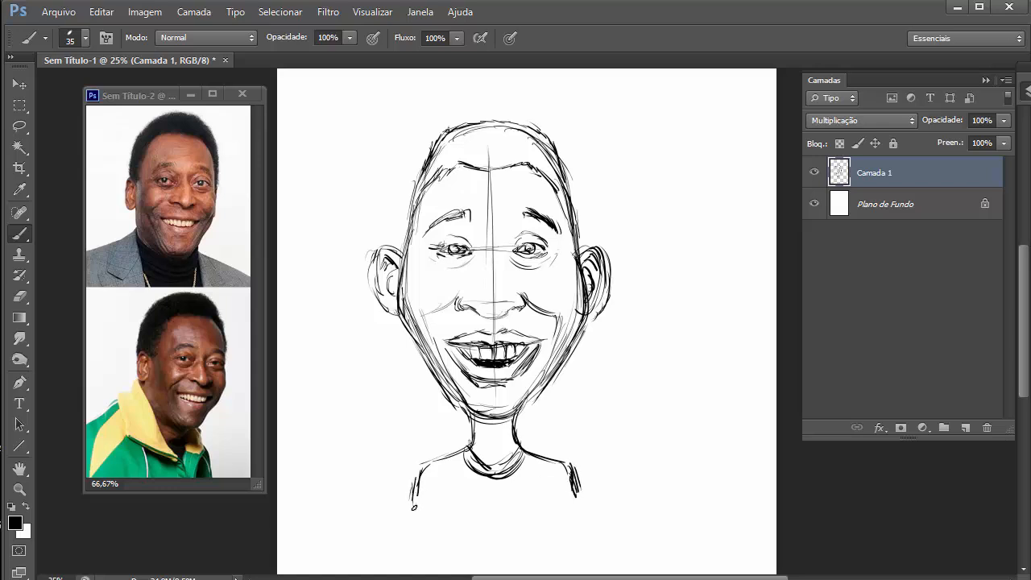
Step: Enlarge the caricature sketch slightly with Free Transform and center it on the page
click(19, 83)
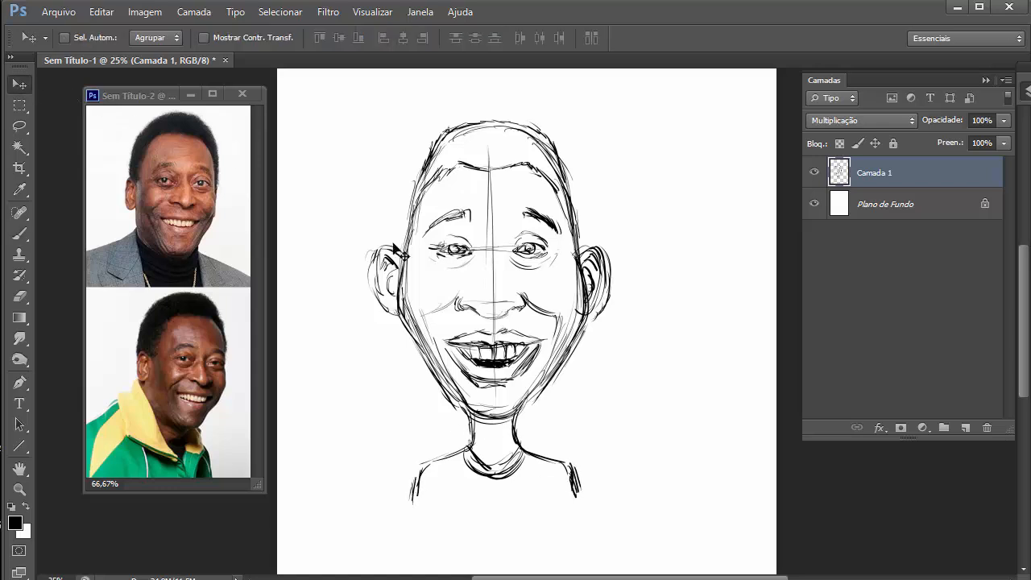
drag(403, 306, 432, 321)
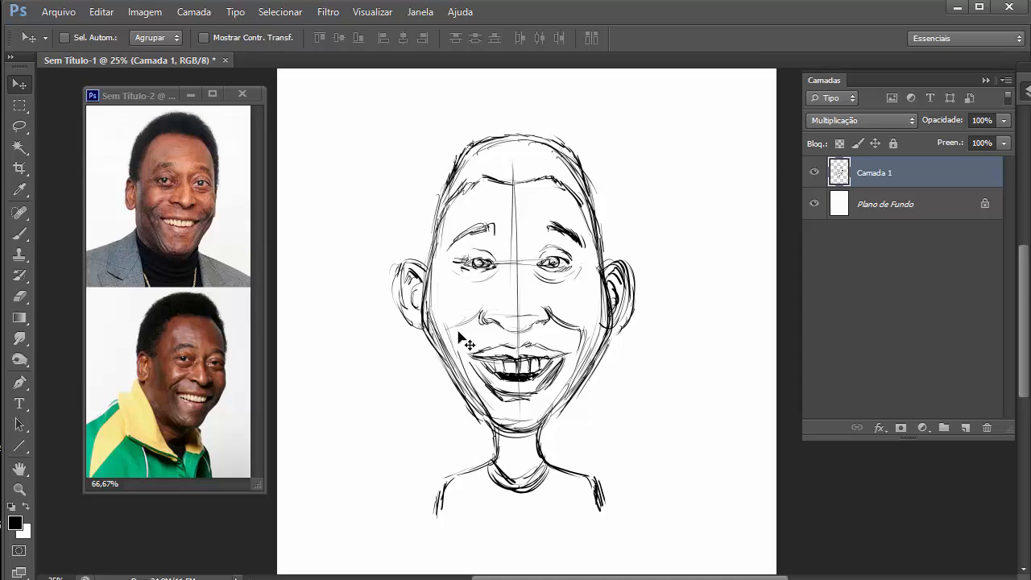
key(ctrl+t)
drag(635, 134, 674, 111)
key(Return)
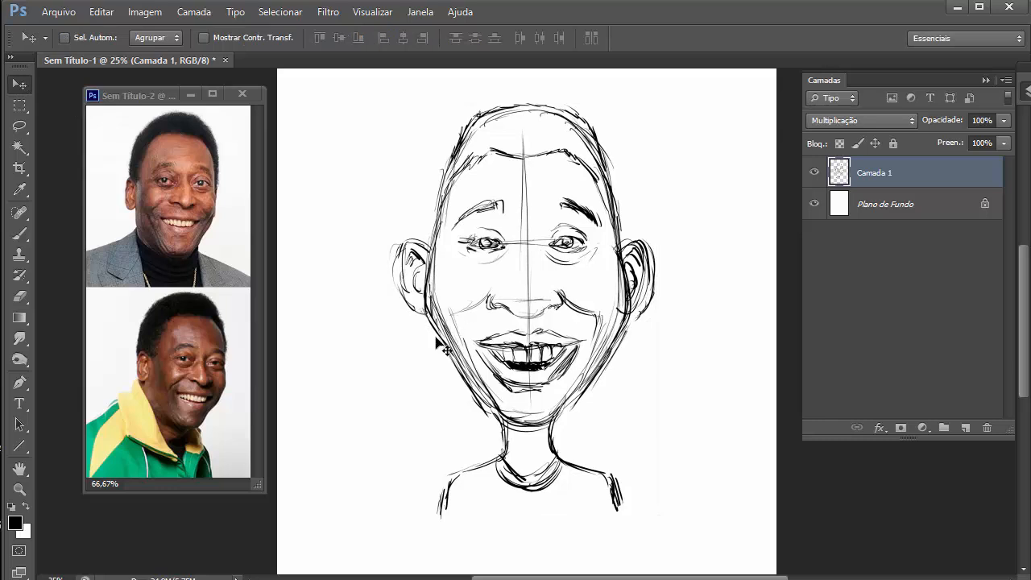
drag(440, 347, 429, 353)
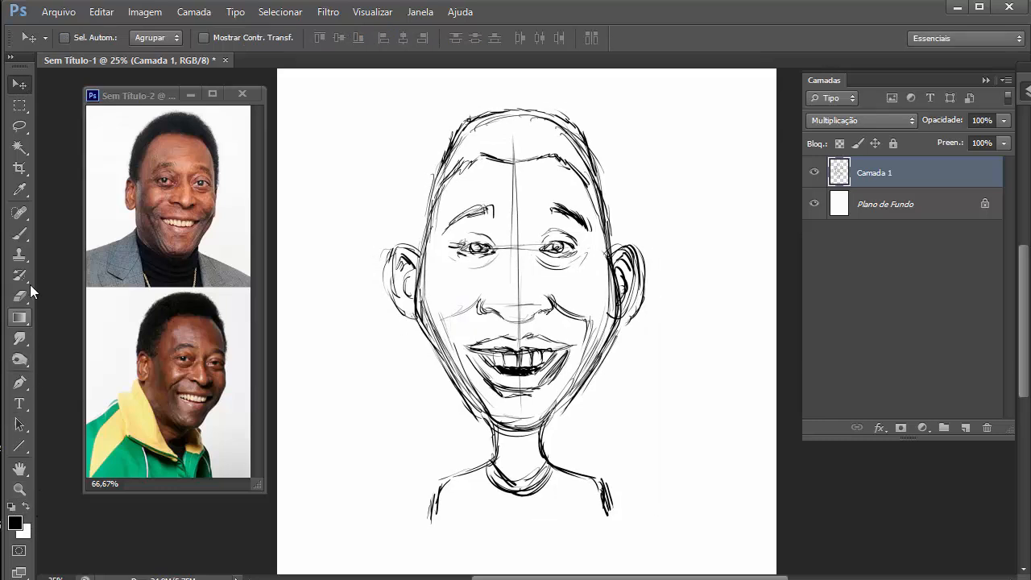
Step: Paint out the vertical and horizontal construction guide lines across the forehead, eyes, nose and mouth with a white brush
click(26, 507)
click(20, 234)
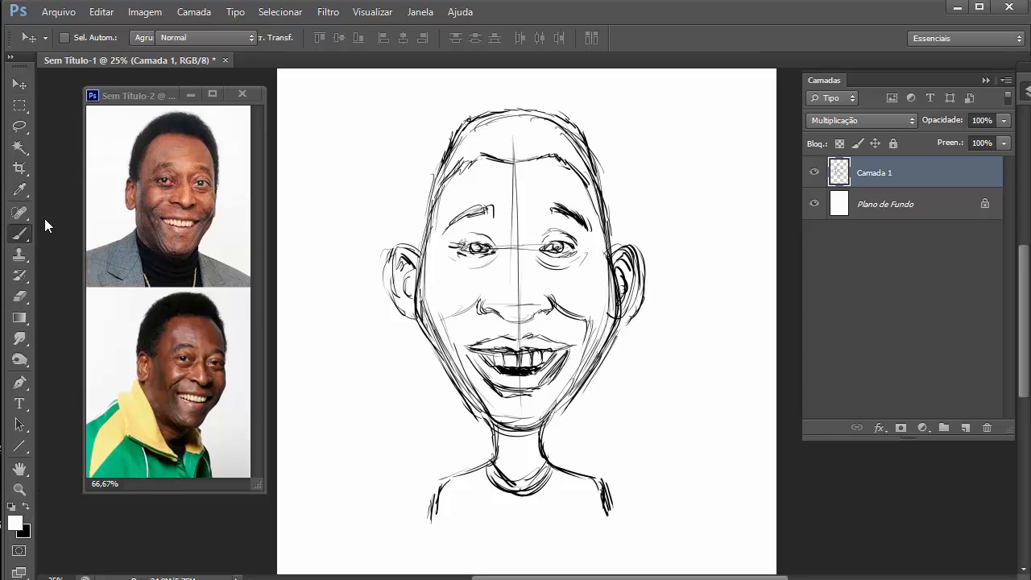
mouse_move(511, 146)
mouse_down()
mouse_move(491, 129)
mouse_move(525, 119)
mouse_move(553, 125)
mouse_move(601, 195)
mouse_up()
drag(519, 237, 503, 240)
drag(515, 165, 516, 244)
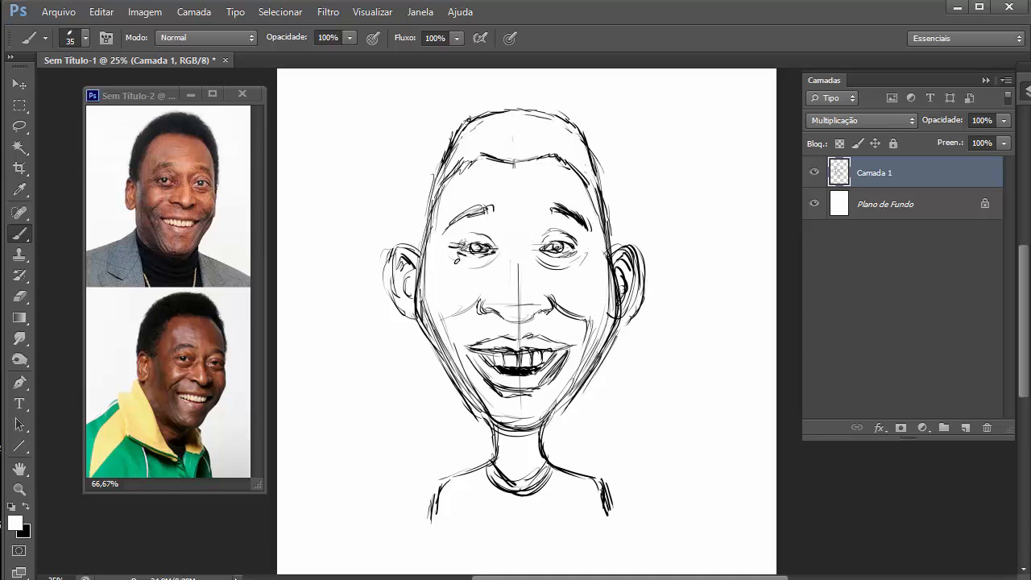
mouse_move(510, 261)
mouse_down()
mouse_move(490, 306)
mouse_move(536, 301)
mouse_move(518, 348)
mouse_up()
click(581, 344)
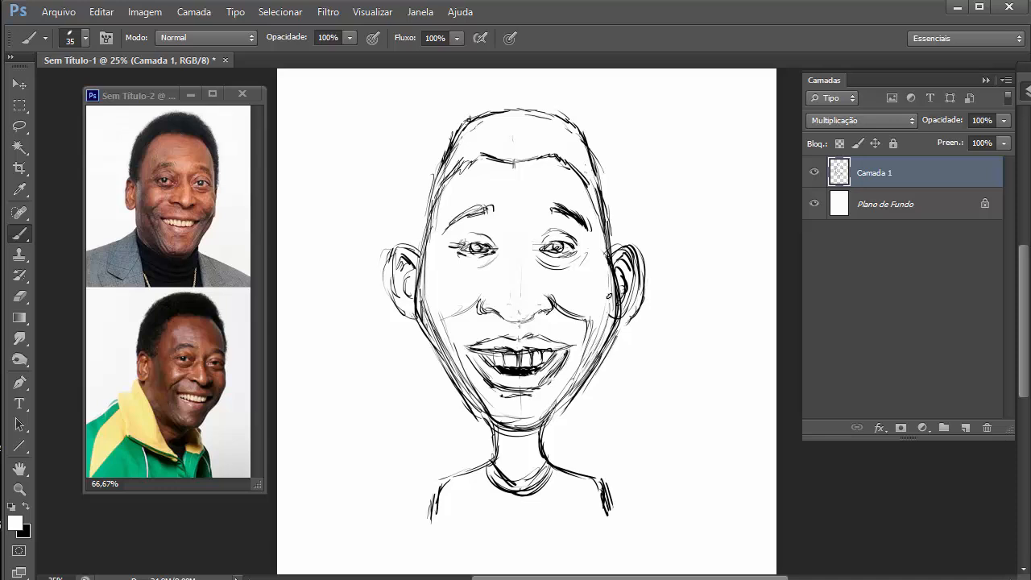
Step: Clean up stray strokes on the ears, jaw, chin and arm with white brush strokes
drag(633, 256, 634, 277)
mouse_move(394, 261)
mouse_down()
mouse_move(392, 298)
mouse_move(460, 389)
mouse_up()
mouse_move(431, 323)
mouse_down()
mouse_move(486, 417)
mouse_move(546, 417)
mouse_move(522, 424)
mouse_up()
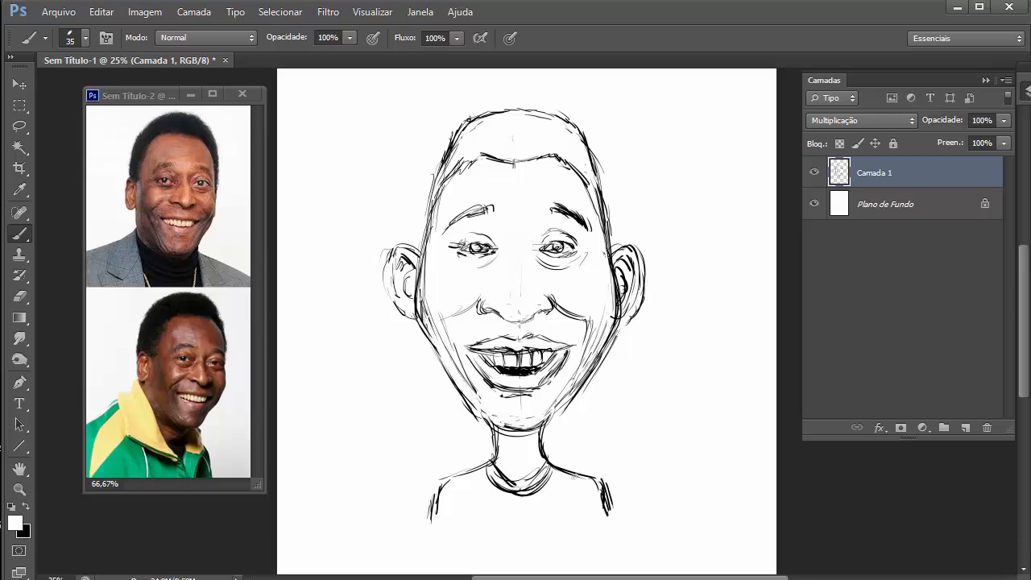
drag(603, 513, 600, 512)
drag(567, 362, 557, 375)
Step: Reinforce the jaw, the forehead hairline and the top head contour with black brush strokes
key(x)
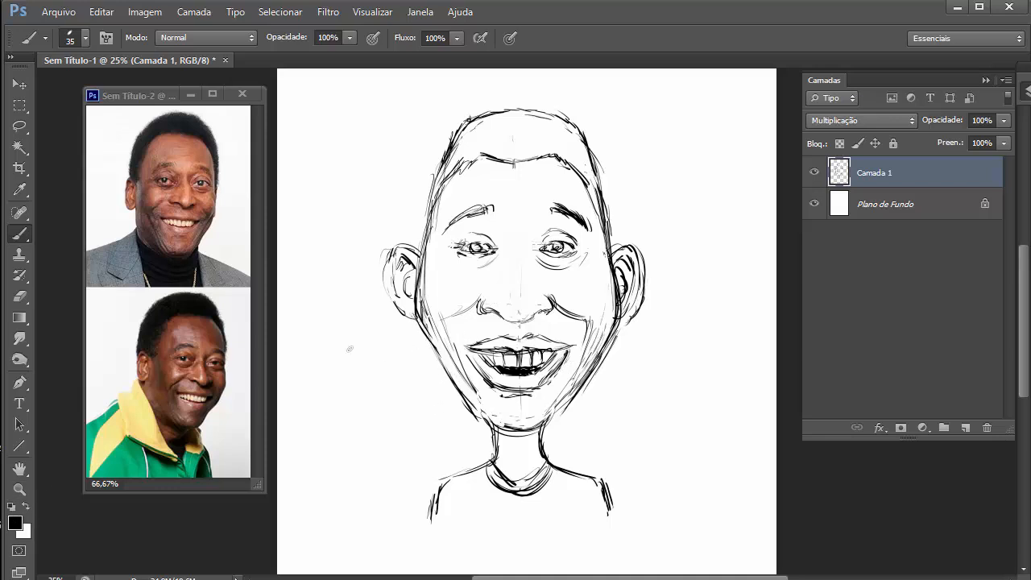
mouse_move(420, 328)
mouse_down()
mouse_move(416, 324)
mouse_move(489, 427)
mouse_up()
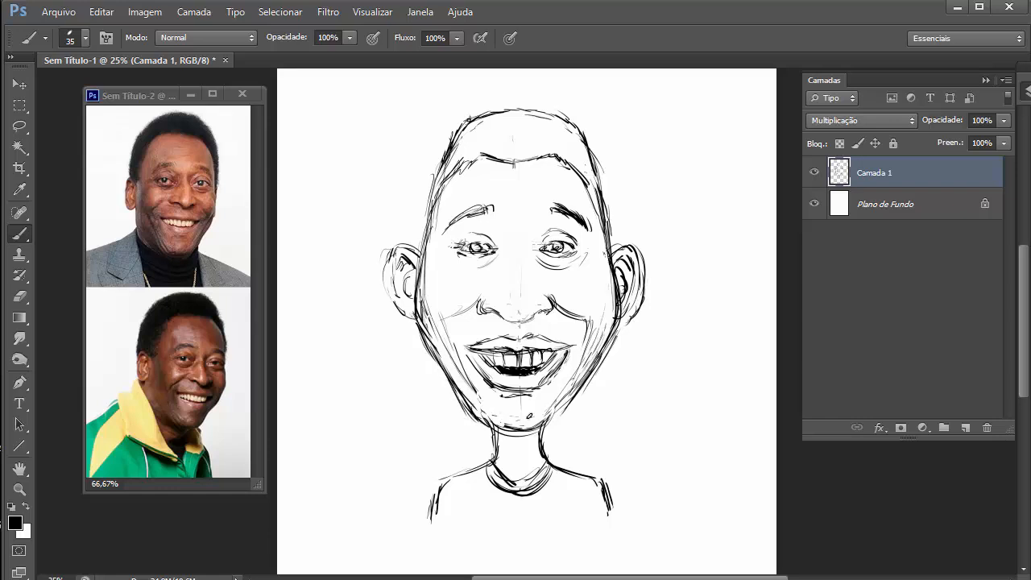
drag(588, 381, 557, 414)
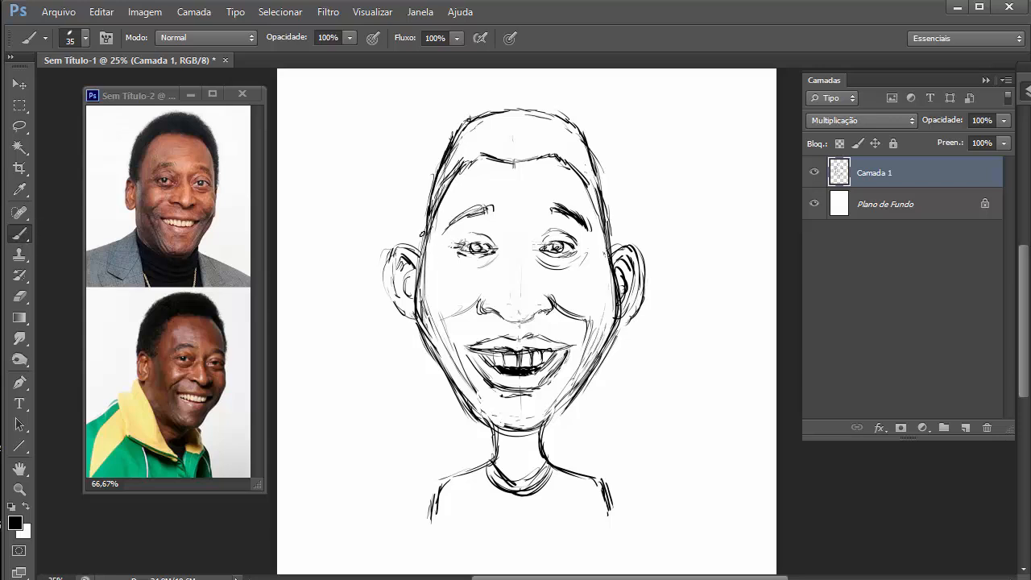
drag(474, 153, 520, 165)
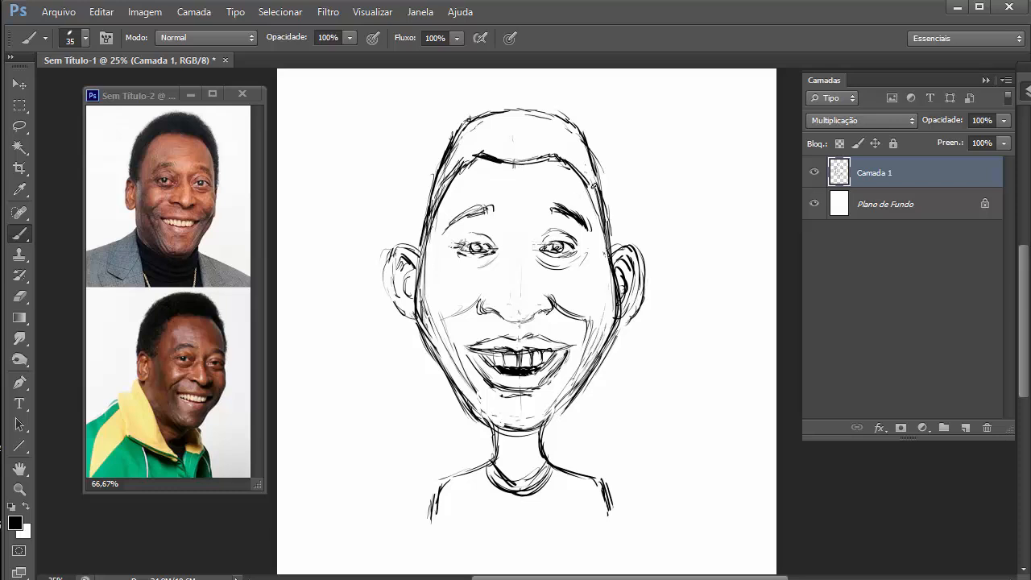
drag(585, 143, 599, 190)
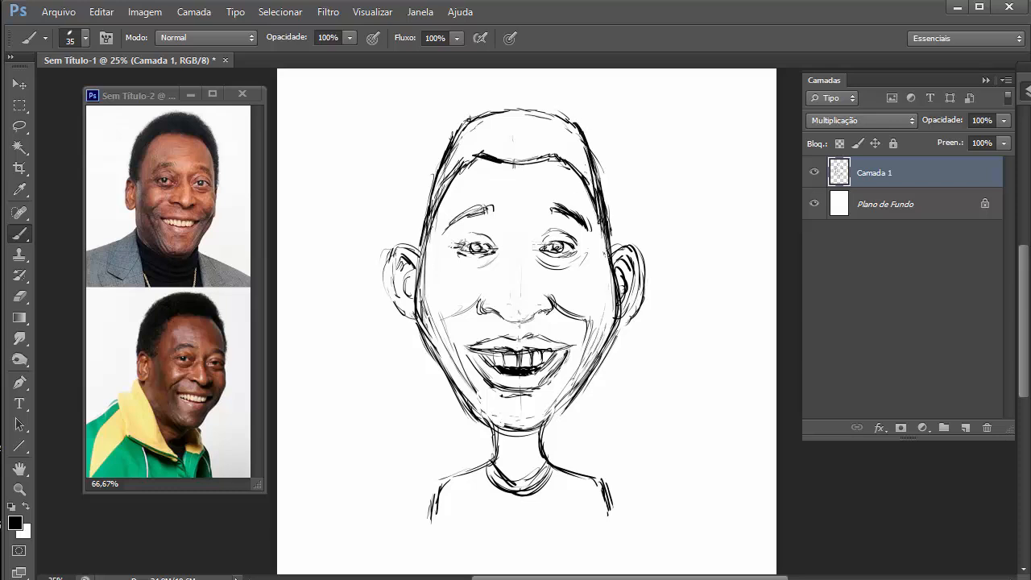
mouse_move(579, 135)
mouse_down()
mouse_move(564, 119)
mouse_move(492, 112)
mouse_up()
Step: Darken the outlines and inner folds of both ears in black
mouse_move(420, 246)
mouse_down()
mouse_move(390, 250)
mouse_move(385, 279)
mouse_move(385, 303)
mouse_move(416, 324)
mouse_up()
mouse_move(394, 263)
mouse_down()
mouse_move(396, 277)
mouse_move(411, 276)
mouse_move(398, 261)
mouse_up()
mouse_move(610, 248)
mouse_down()
mouse_move(633, 254)
mouse_move(638, 286)
mouse_move(635, 314)
mouse_move(613, 331)
mouse_up()
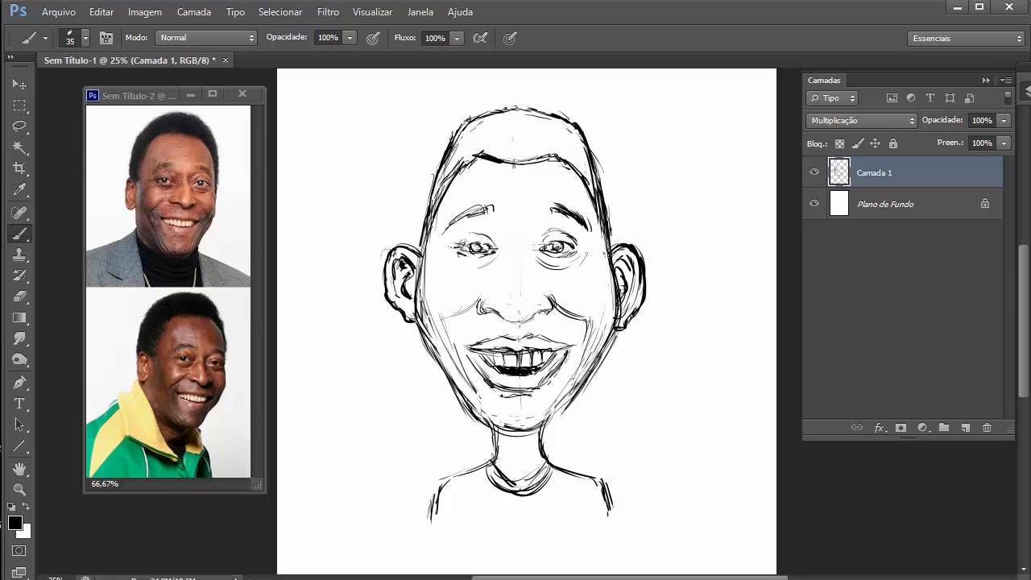
mouse_move(630, 258)
mouse_down()
mouse_move(617, 271)
mouse_move(620, 315)
mouse_up()
Step: Darken both eyes with their lower lid lines and thicken the eyebrow on the image's left side
mouse_move(459, 249)
mouse_down()
mouse_move(480, 244)
mouse_move(465, 235)
mouse_move(486, 235)
mouse_move(451, 257)
mouse_move(468, 261)
mouse_up()
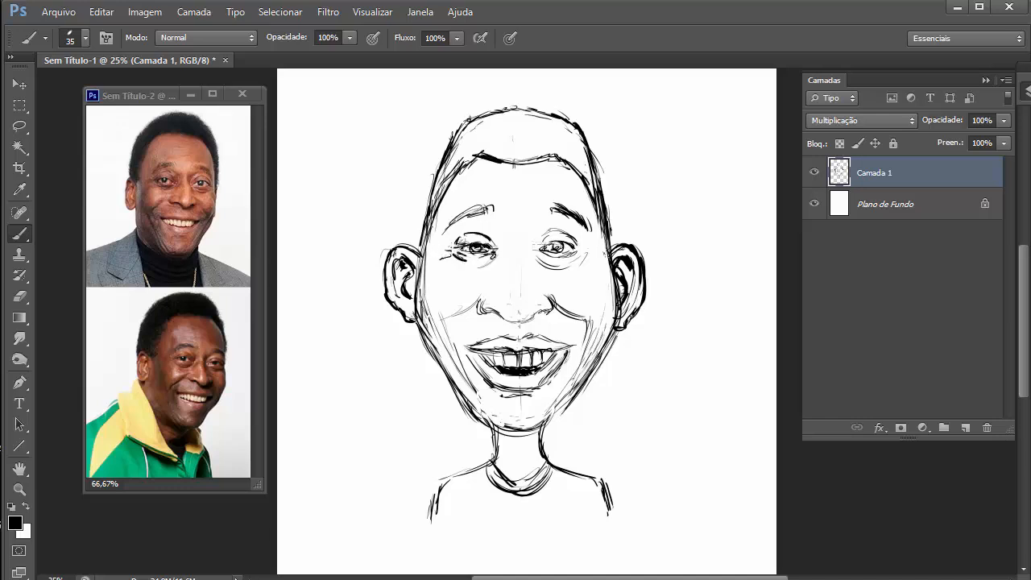
mouse_move(541, 242)
mouse_down()
mouse_move(575, 238)
mouse_move(546, 250)
mouse_move(566, 268)
mouse_up()
drag(456, 220, 490, 208)
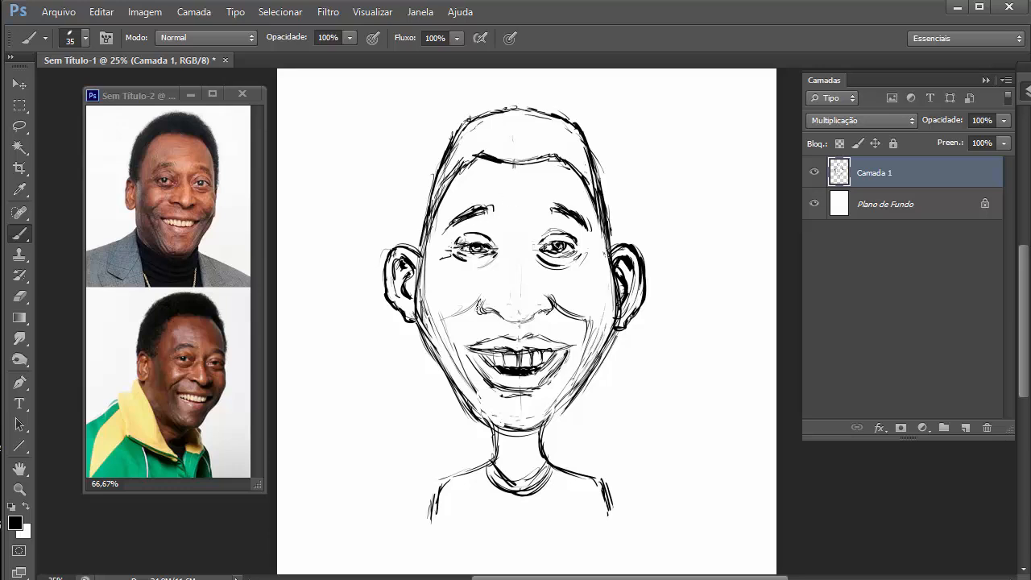
Step: Reinforce the nose, the smile lines, both lips and the tooth outlines with heavier black strokes
mouse_move(481, 303)
mouse_down()
mouse_move(436, 314)
mouse_move(482, 421)
mouse_up()
mouse_move(477, 299)
mouse_down()
mouse_move(488, 319)
mouse_move(504, 322)
mouse_move(552, 308)
mouse_move(594, 322)
mouse_move(603, 314)
mouse_move(598, 334)
mouse_up()
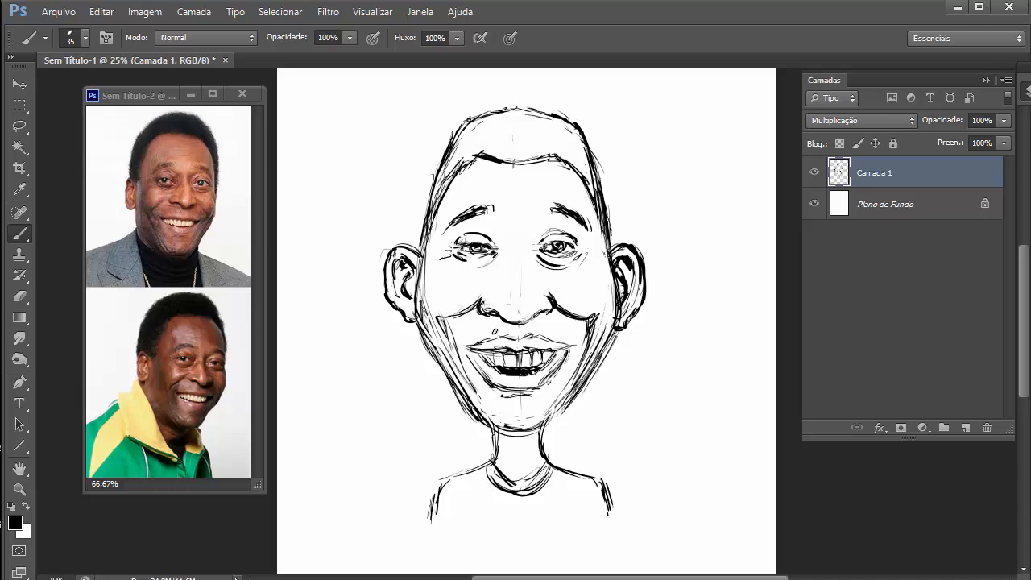
drag(523, 335, 530, 332)
drag(467, 348, 569, 350)
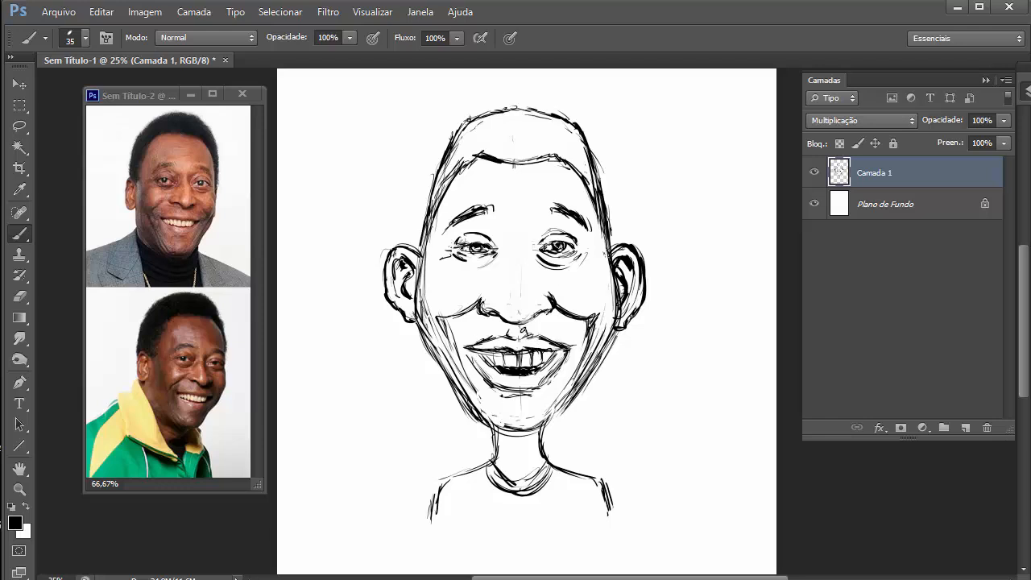
mouse_move(469, 351)
mouse_down()
mouse_move(493, 388)
mouse_move(542, 392)
mouse_move(567, 355)
mouse_move(546, 382)
mouse_up()
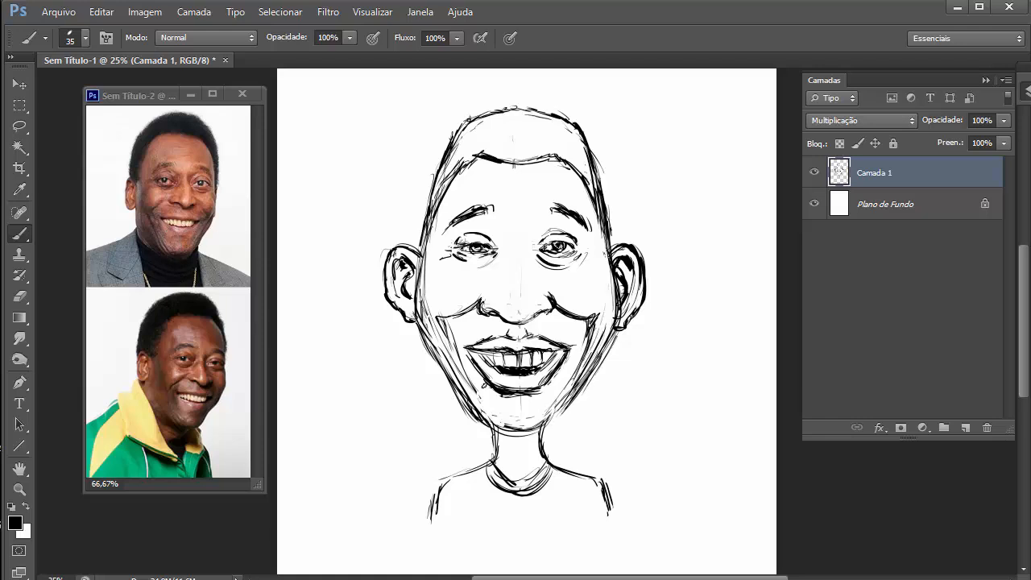
mouse_move(472, 350)
mouse_down()
mouse_move(492, 369)
mouse_move(540, 371)
mouse_up()
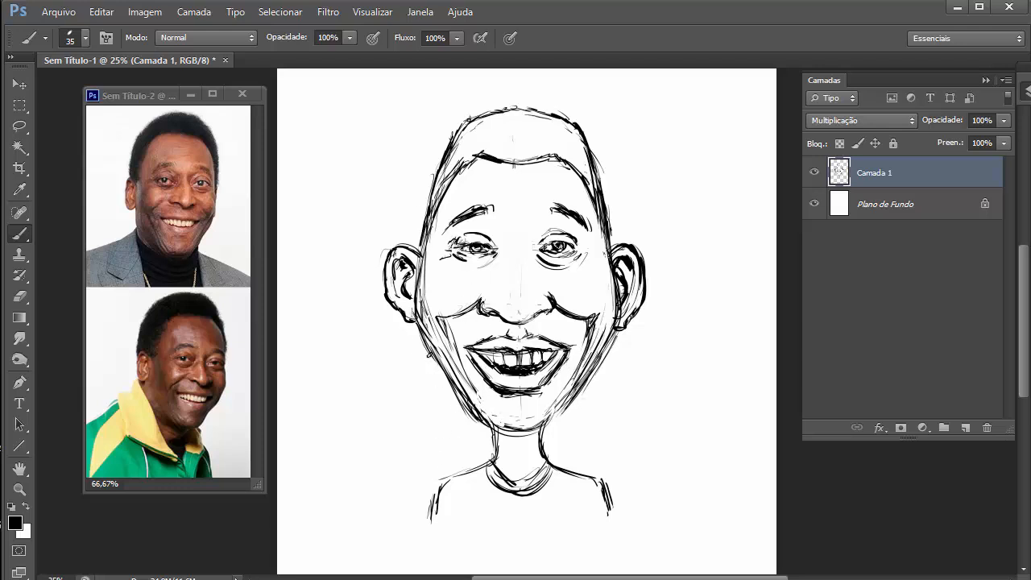
Step: Trim the rough overlapping lines along both sides of the jaw with white
key(x)
mouse_move(439, 377)
mouse_down()
mouse_move(449, 391)
mouse_move(434, 333)
mouse_move(486, 421)
mouse_move(432, 332)
mouse_move(430, 289)
mouse_move(447, 357)
mouse_up()
drag(611, 310, 582, 395)
Step: Draw a wider neck in black from both sides of the jaw and redraw the jaw line on the image's right side
click(27, 505)
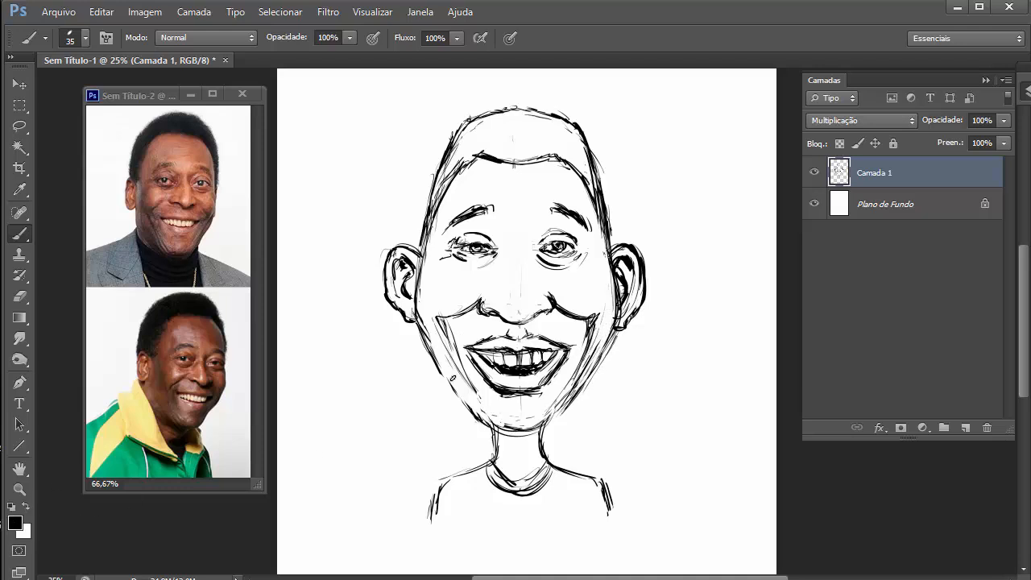
mouse_move(440, 372)
mouse_down()
mouse_move(463, 423)
mouse_move(458, 455)
mouse_move(443, 462)
mouse_up()
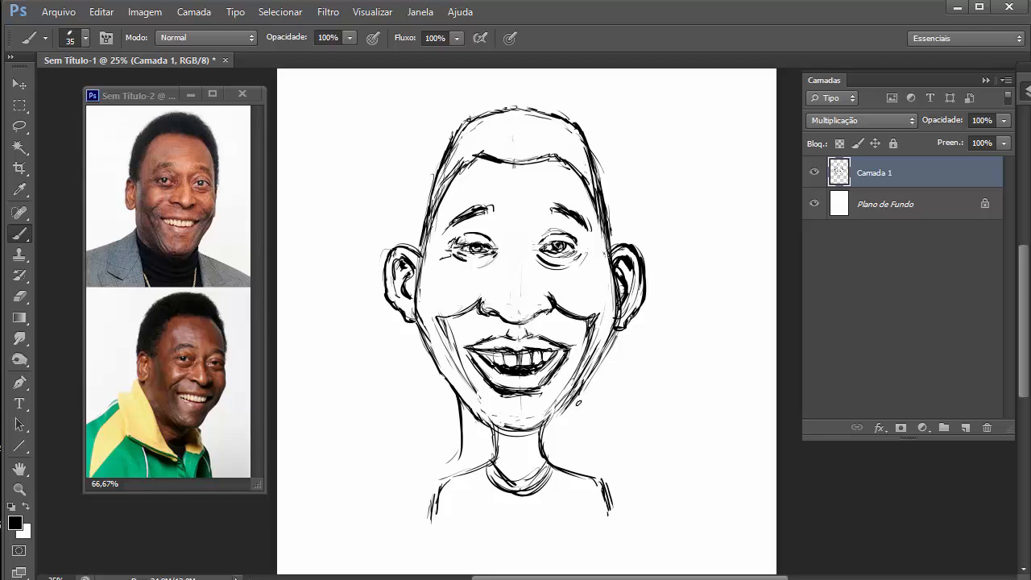
mouse_move(578, 396)
mouse_down()
mouse_move(574, 449)
mouse_move(577, 426)
mouse_move(585, 469)
mouse_up()
drag(614, 344, 585, 387)
mouse_move(607, 348)
mouse_down()
mouse_move(548, 423)
mouse_move(582, 382)
mouse_up()
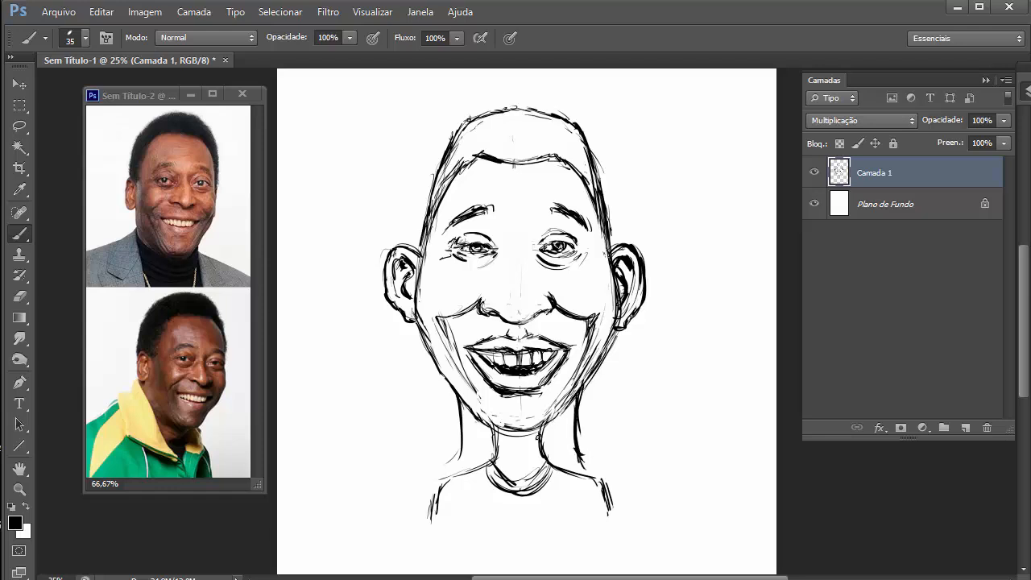
Step: Paint out the narrow neck, round collar and small shoulders, and draw a V-neck collar with broad sloping shoulders instead
key(x)
mouse_move(486, 433)
mouse_down()
mouse_move(480, 462)
mouse_move(434, 492)
mouse_move(440, 510)
mouse_move(460, 467)
mouse_move(485, 453)
mouse_move(503, 493)
mouse_move(498, 472)
mouse_move(549, 490)
mouse_move(534, 455)
mouse_move(546, 455)
mouse_move(546, 435)
mouse_move(527, 498)
mouse_move(524, 484)
mouse_move(578, 481)
mouse_move(573, 466)
mouse_move(545, 460)
mouse_move(606, 524)
mouse_up()
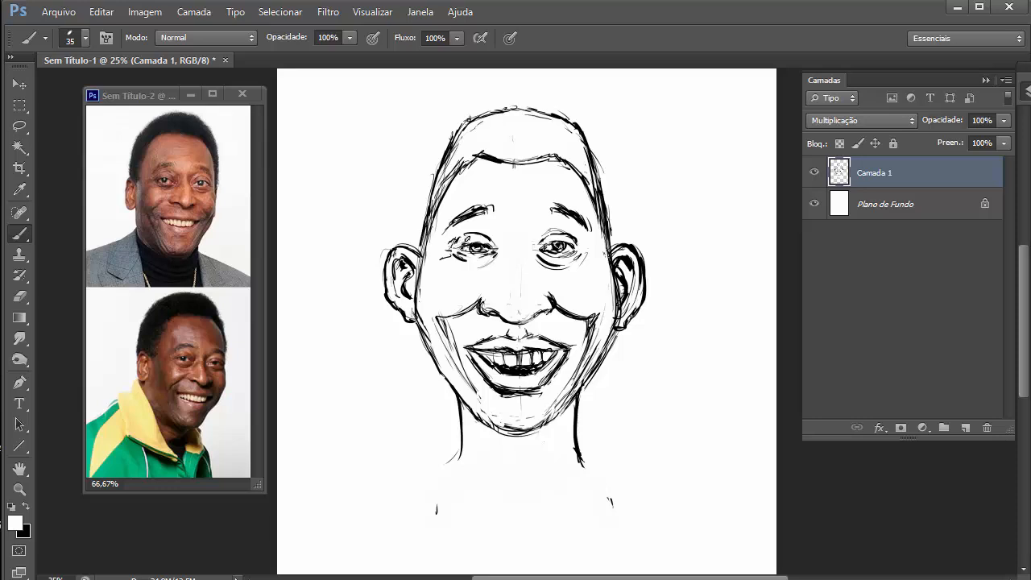
click(26, 507)
mouse_move(451, 458)
mouse_down()
mouse_move(488, 507)
mouse_move(522, 526)
mouse_up()
mouse_move(582, 461)
mouse_down()
mouse_move(520, 525)
mouse_move(521, 514)
mouse_up()
mouse_move(454, 457)
mouse_down()
mouse_move(360, 507)
mouse_move(351, 541)
mouse_up()
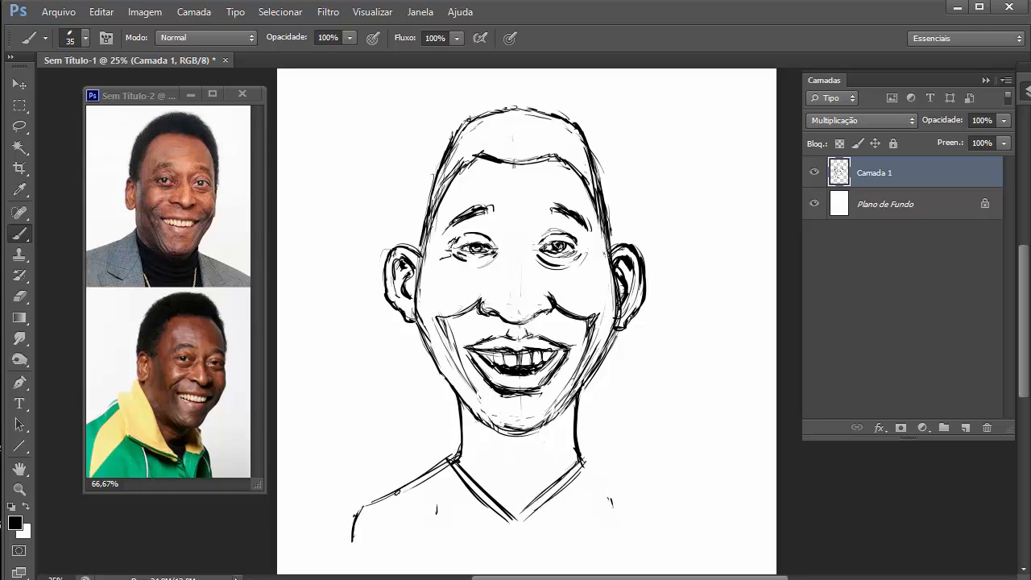
mouse_move(399, 491)
mouse_down()
mouse_move(343, 524)
mouse_move(337, 541)
mouse_up()
mouse_move(581, 463)
mouse_down()
mouse_move(672, 500)
mouse_move(704, 540)
mouse_up()
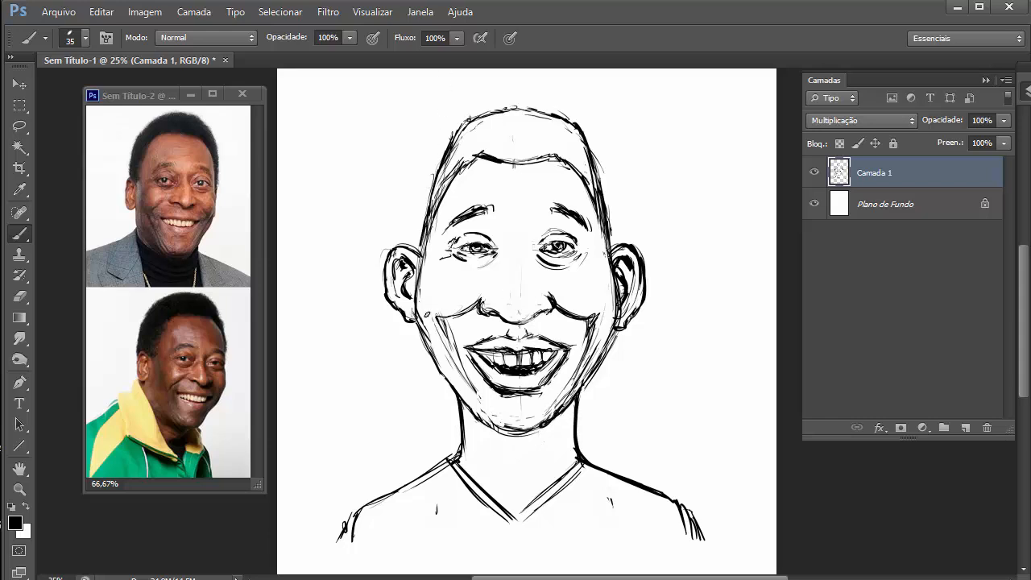
Step: Add crease lines to the cheeks, chin and neck, and touch up the upper eyelids
mouse_move(428, 318)
mouse_down()
mouse_move(457, 375)
mouse_move(444, 324)
mouse_move(478, 404)
mouse_up()
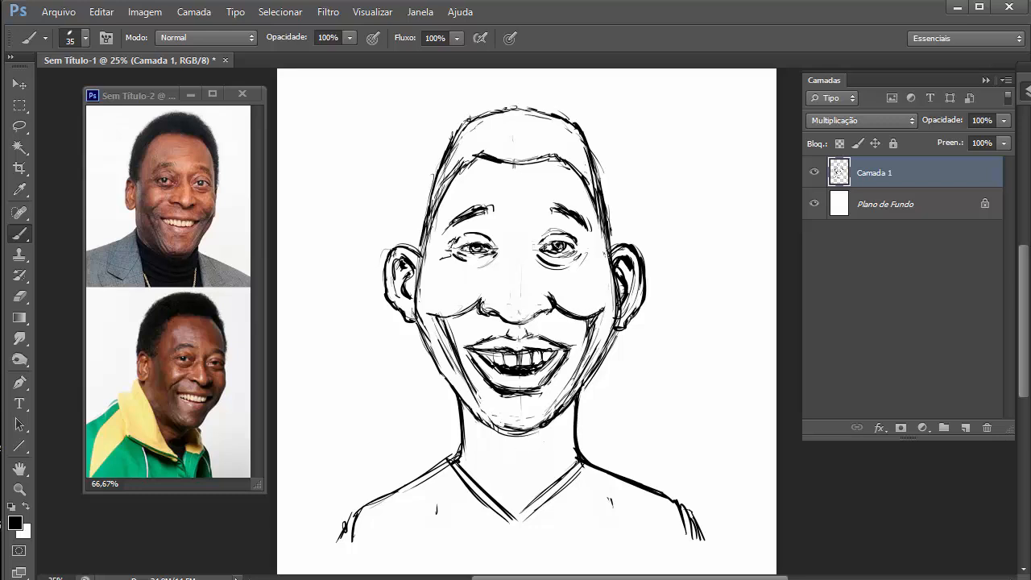
mouse_move(588, 322)
mouse_down()
mouse_move(576, 377)
mouse_move(553, 410)
mouse_move(523, 398)
mouse_move(538, 399)
mouse_up()
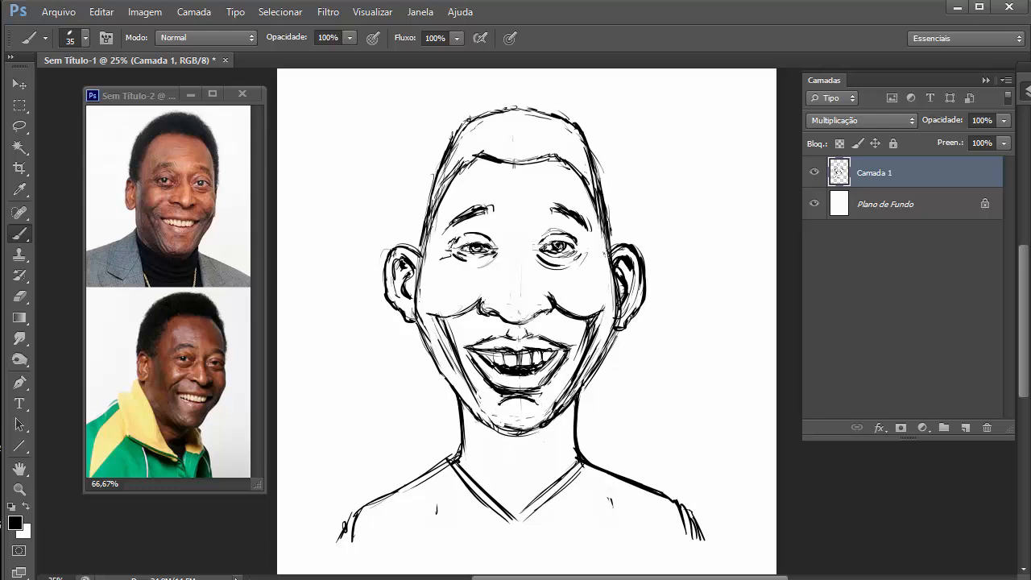
mouse_move(496, 435)
mouse_down()
mouse_move(556, 421)
mouse_move(543, 433)
mouse_move(480, 440)
mouse_move(504, 471)
mouse_up()
drag(484, 240, 496, 238)
drag(579, 243, 567, 233)
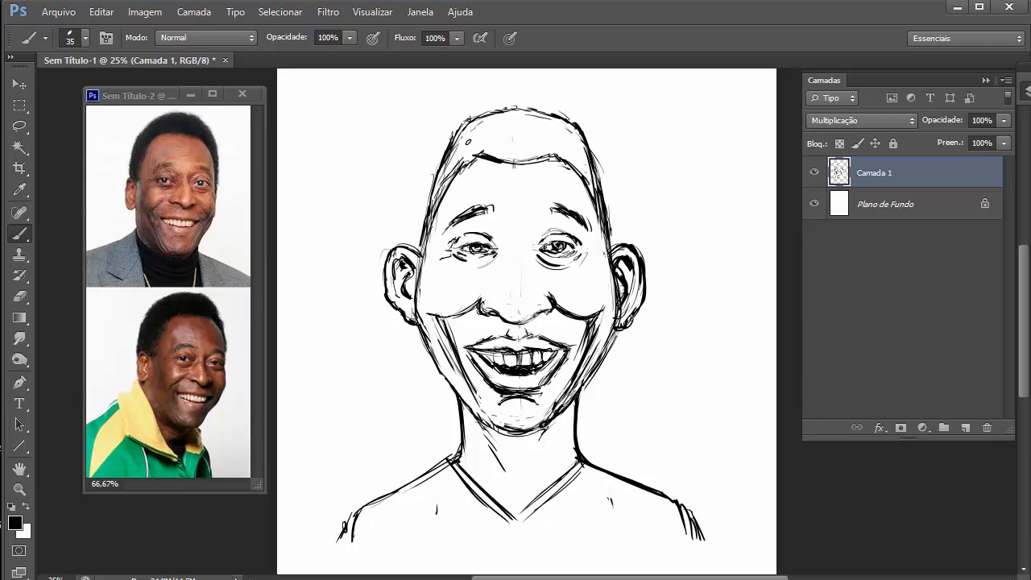
Step: Thicken the hair contour on both sides of the head and darken the nostrils and nose base
drag(585, 151, 606, 211)
drag(447, 137, 432, 187)
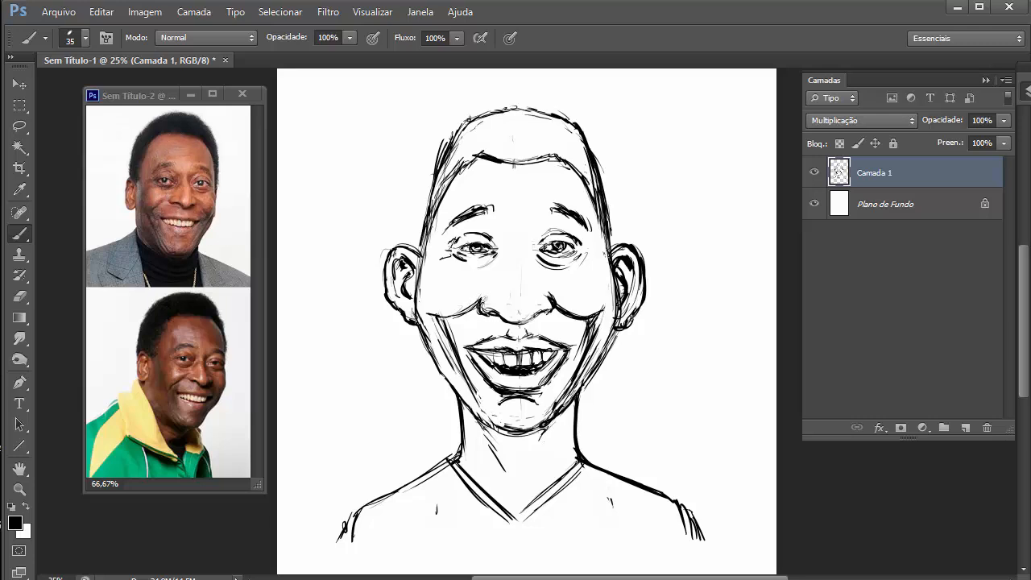
mouse_move(477, 313)
mouse_down()
mouse_move(519, 327)
mouse_move(550, 315)
mouse_up()
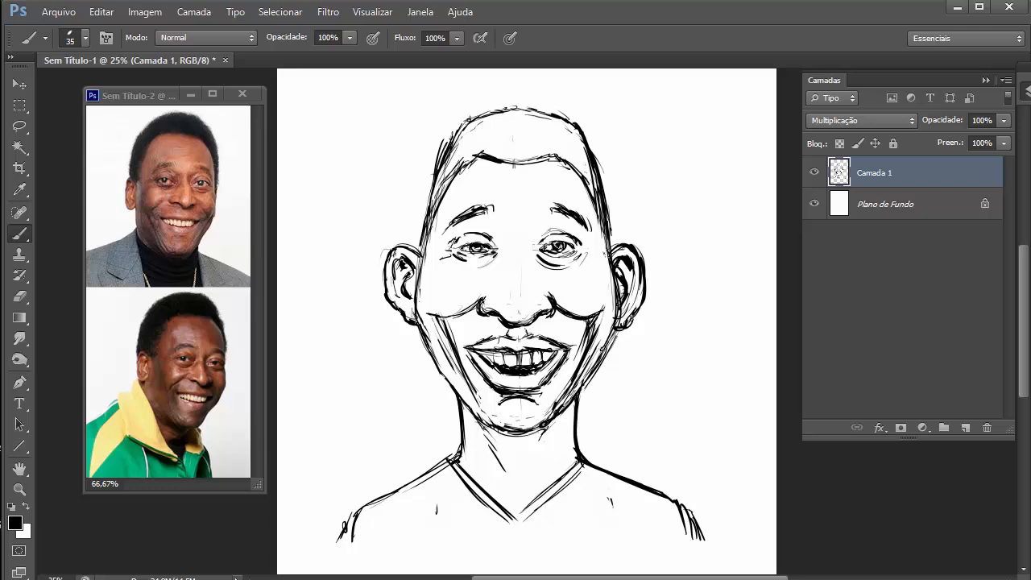
drag(412, 300, 424, 327)
drag(596, 186, 601, 229)
Step: Thin the hair contour on the image's right side of the head with white strokes
click(25, 506)
drag(584, 135, 610, 222)
drag(598, 177, 611, 236)
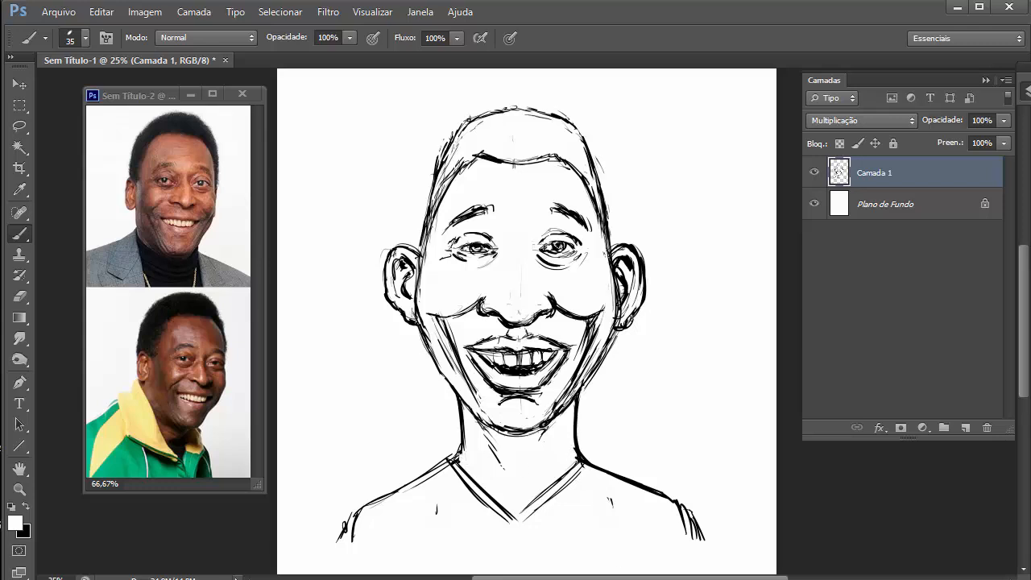
Step: Move the whole sketch slightly up and to the right on the page
click(19, 83)
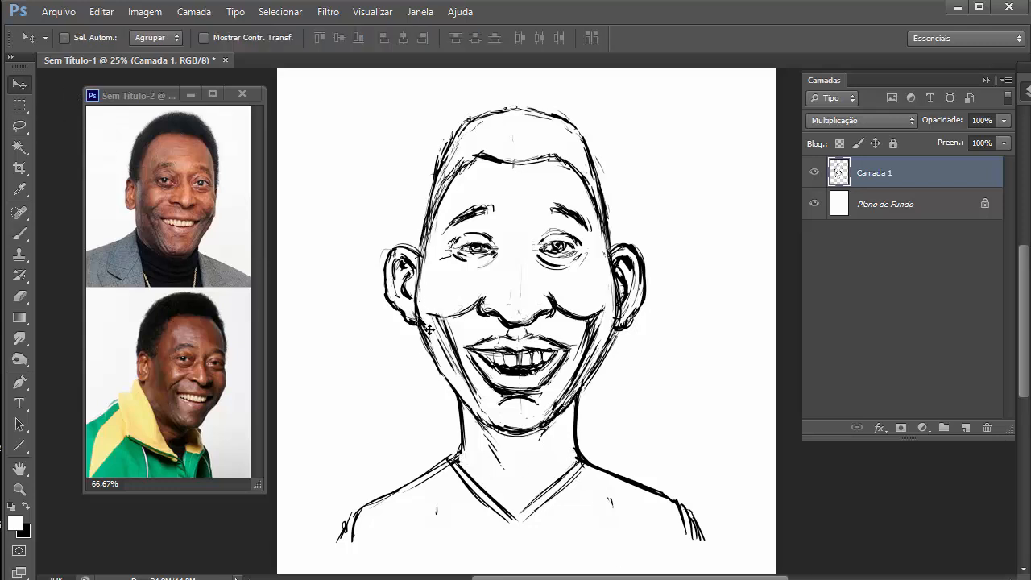
drag(429, 330, 438, 321)
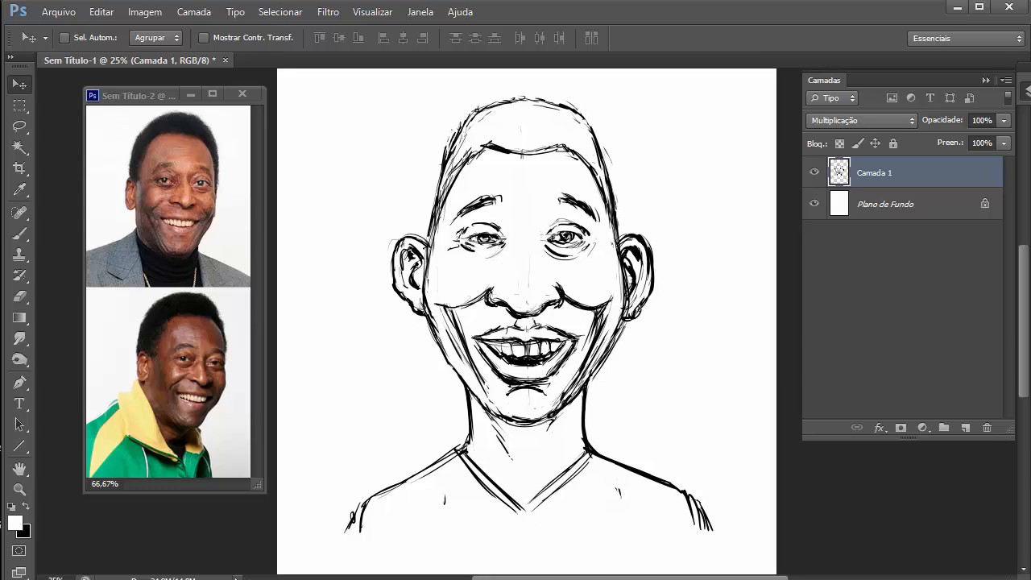
Step: Reinforce the lower jaw line and both earlobes with black brush strokes
click(25, 507)
click(21, 234)
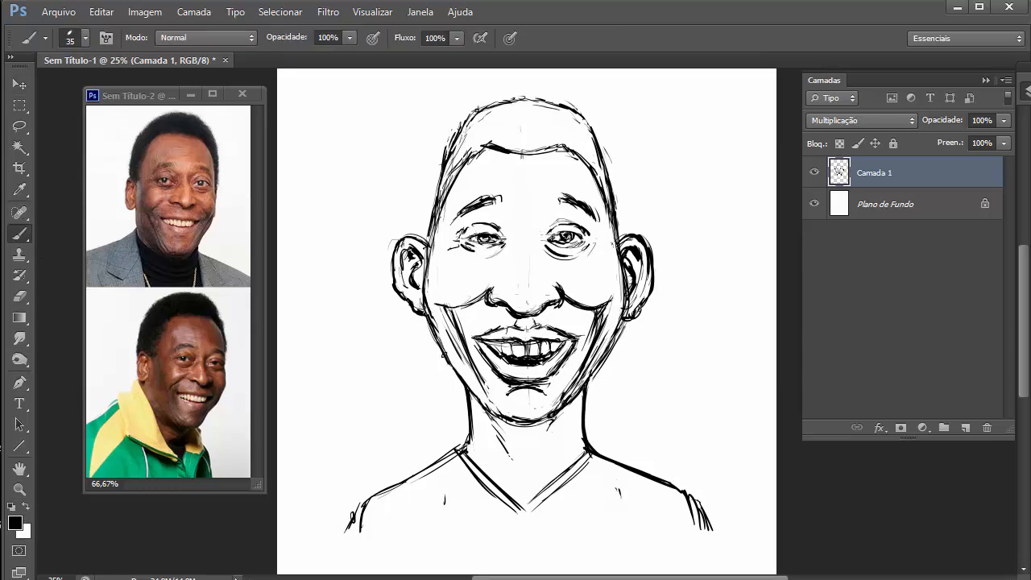
drag(460, 384, 495, 416)
drag(461, 388, 509, 423)
drag(619, 348, 617, 330)
mouse_move(411, 308)
mouse_down()
mouse_move(427, 319)
mouse_move(398, 306)
mouse_up()
mouse_move(634, 324)
mouse_down()
mouse_move(638, 311)
mouse_move(624, 327)
mouse_up()
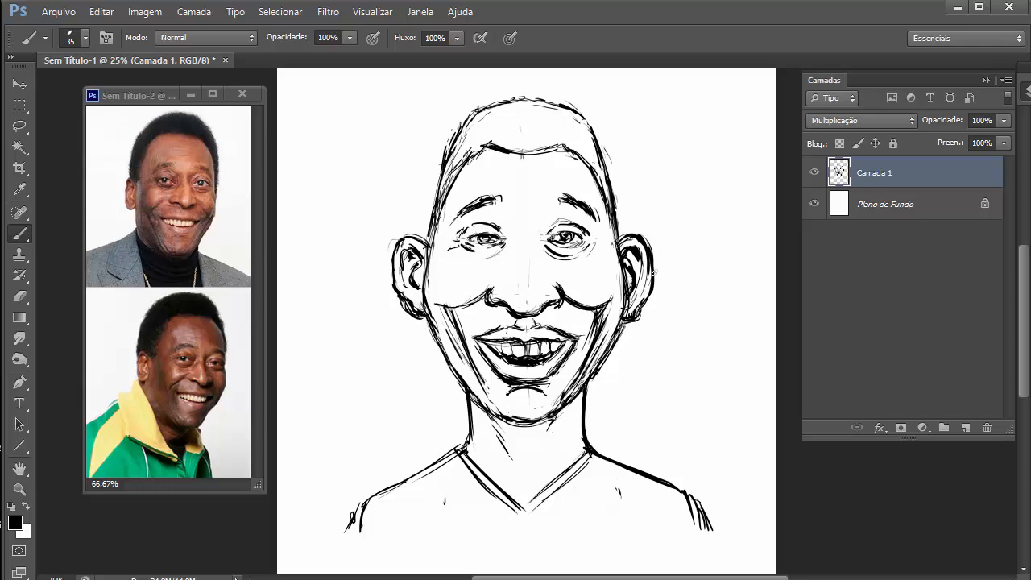
Step: Clean up the excess black lines inside both ears with white
key(x)
drag(406, 296, 419, 302)
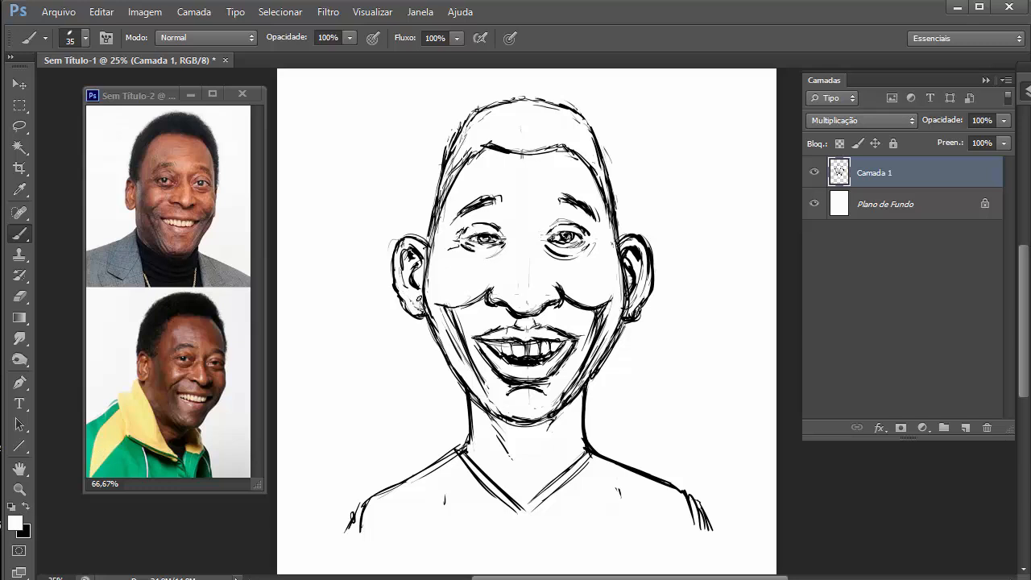
drag(407, 252, 407, 260)
drag(645, 266, 647, 279)
Step: Refine the upper teeth by painting over the excess dark lines between them in white
drag(524, 347, 525, 357)
key(x)
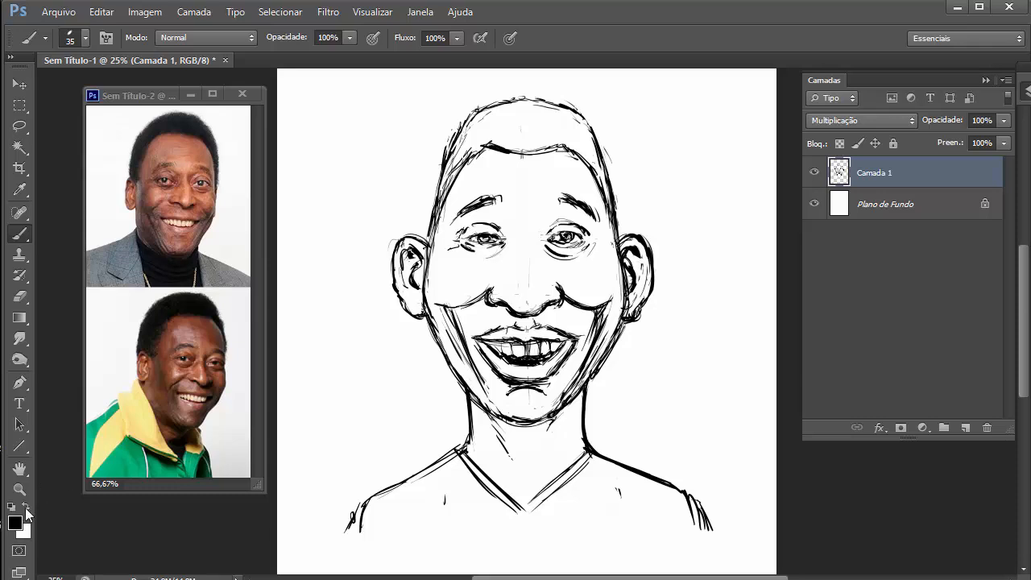
key(x)
drag(531, 348, 534, 346)
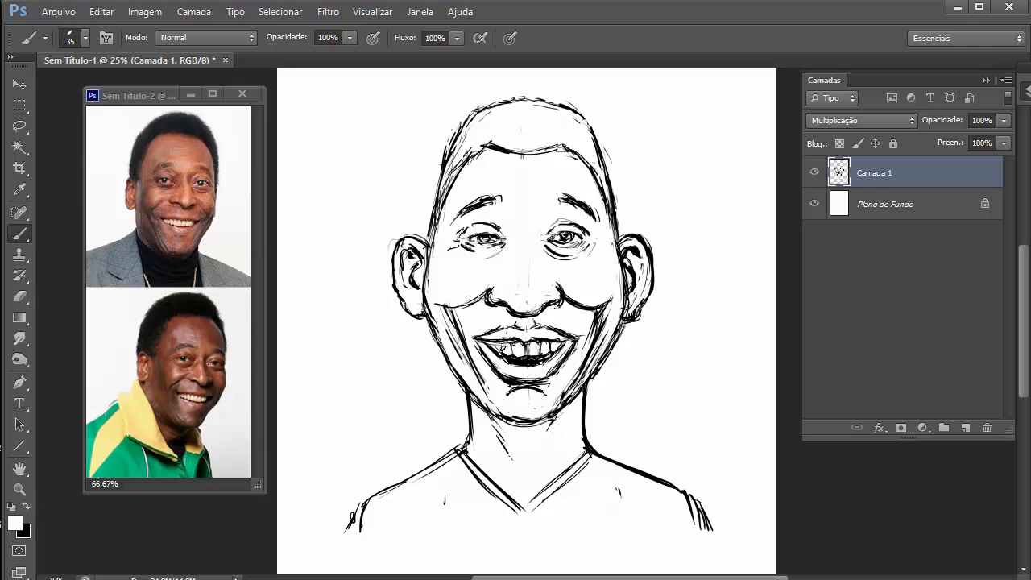